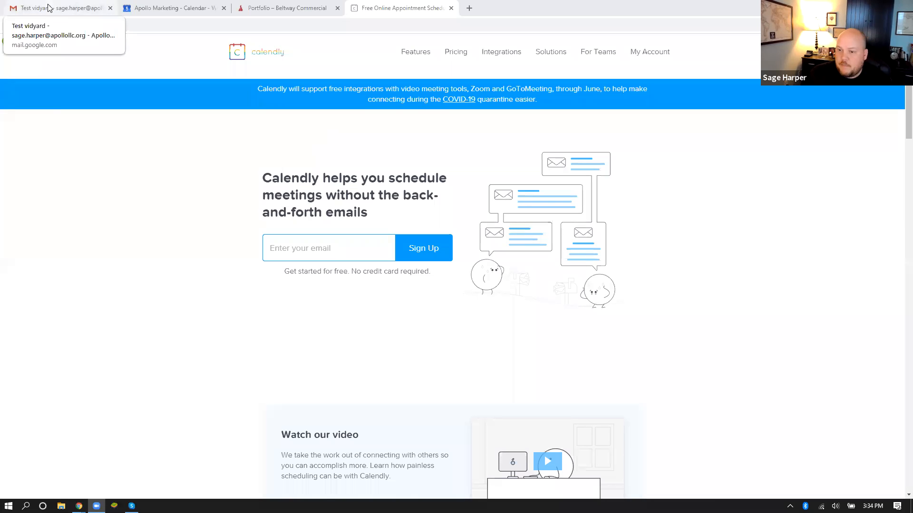
Step: Reopen the sent test email in Gmail and follow its signature's Book A Meeting link
{"action": "left_click", "coordinate": [61, 8]}
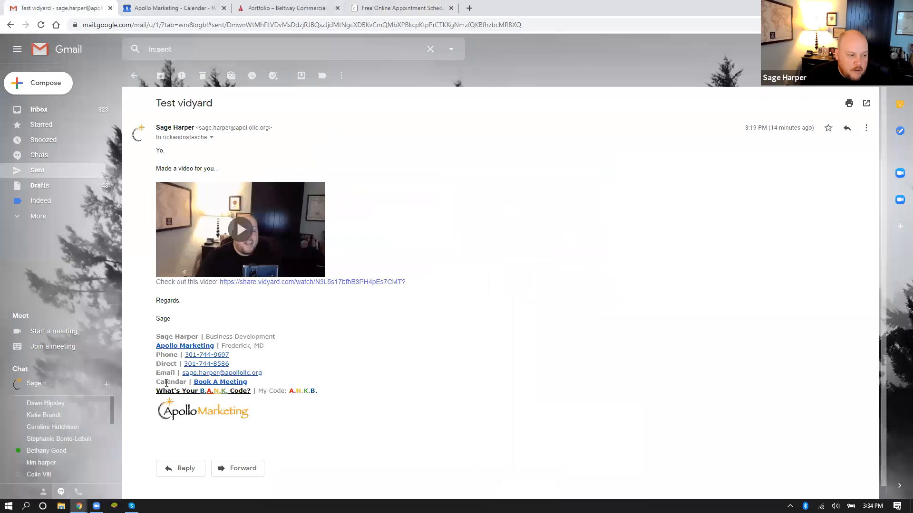
{"action": "left_click", "coordinate": [220, 383]}
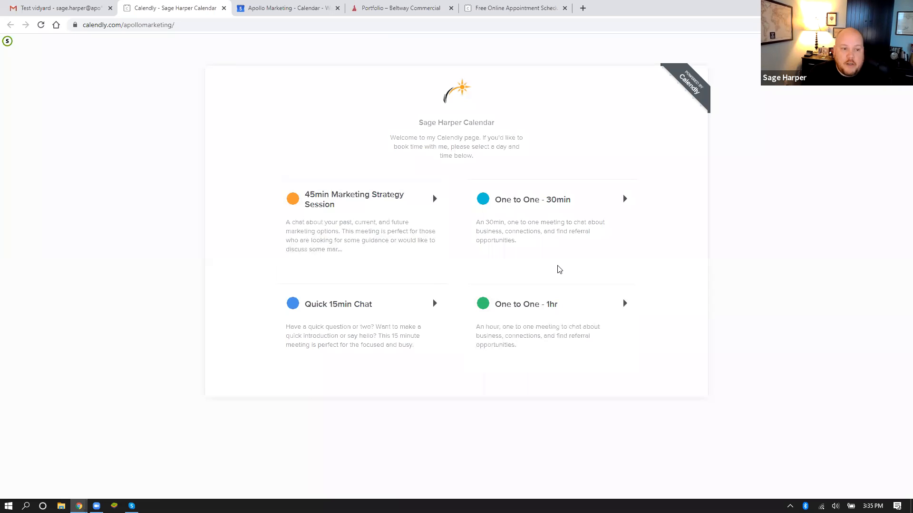
Step: On One to One - 30min, check Google Calendar's June 7–13 week, then pick Tuesday June 9, 11:00am
{"action": "left_click", "coordinate": [531, 222]}
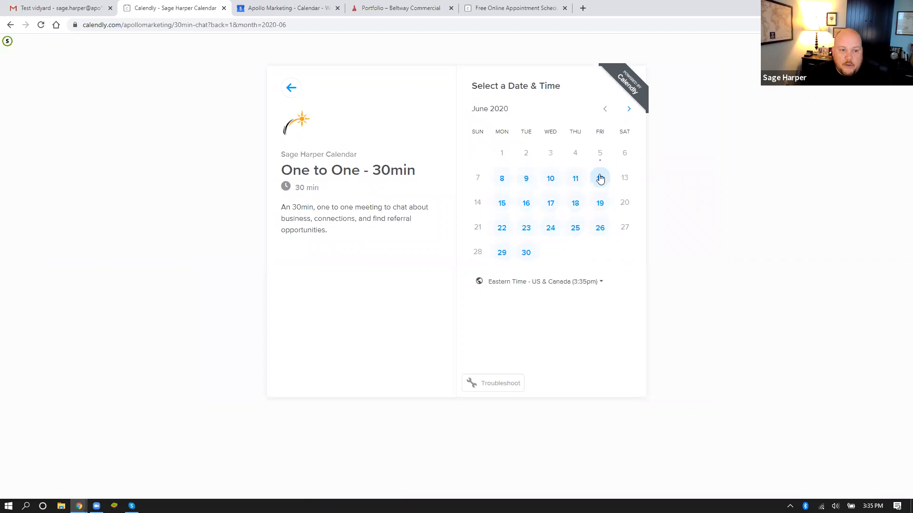
{"action": "left_click", "coordinate": [502, 180]}
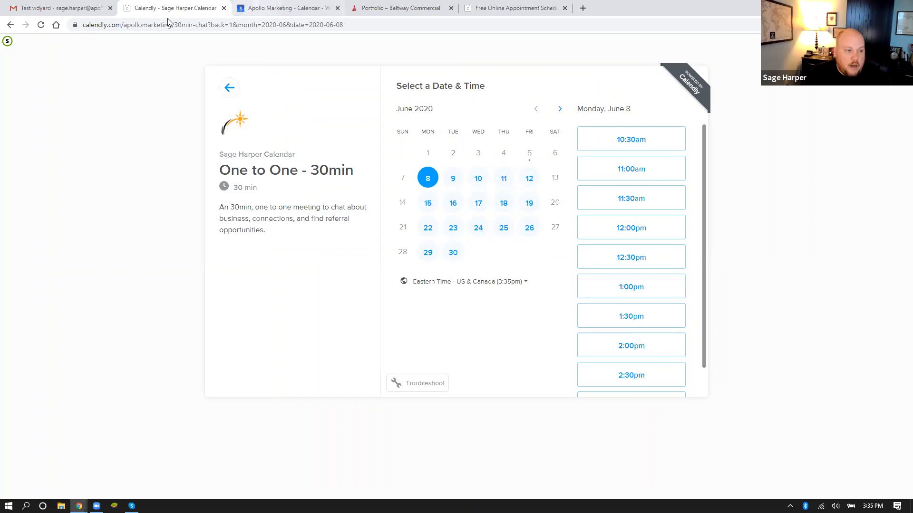
{"action": "key", "text": "ctrl+Tab"}
{"action": "left_click", "coordinate": [181, 53]}
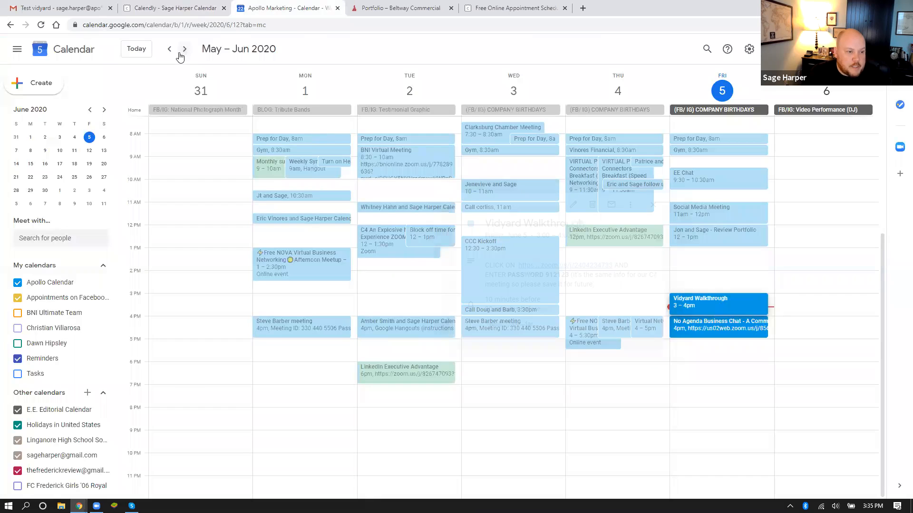
{"action": "left_click", "coordinate": [181, 53]}
{"action": "key", "text": "ctrl+shift+Tab"}
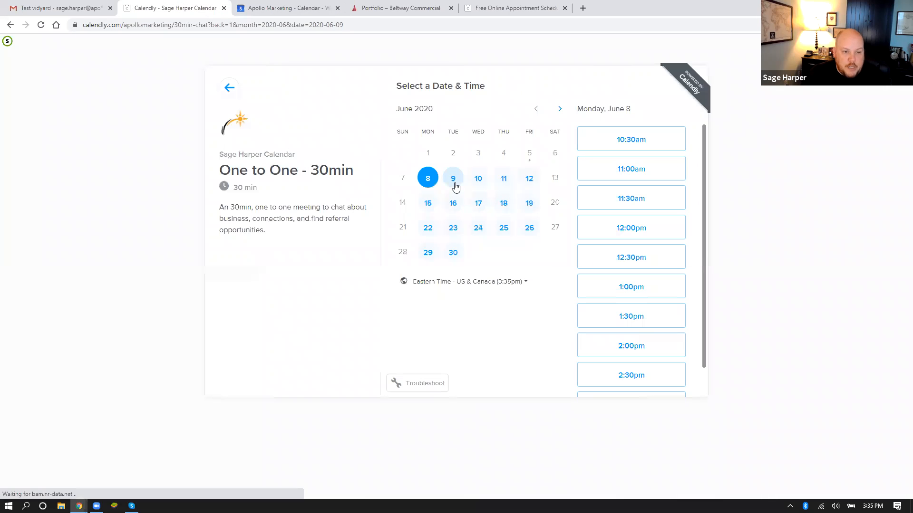
{"action": "left_click", "coordinate": [453, 179]}
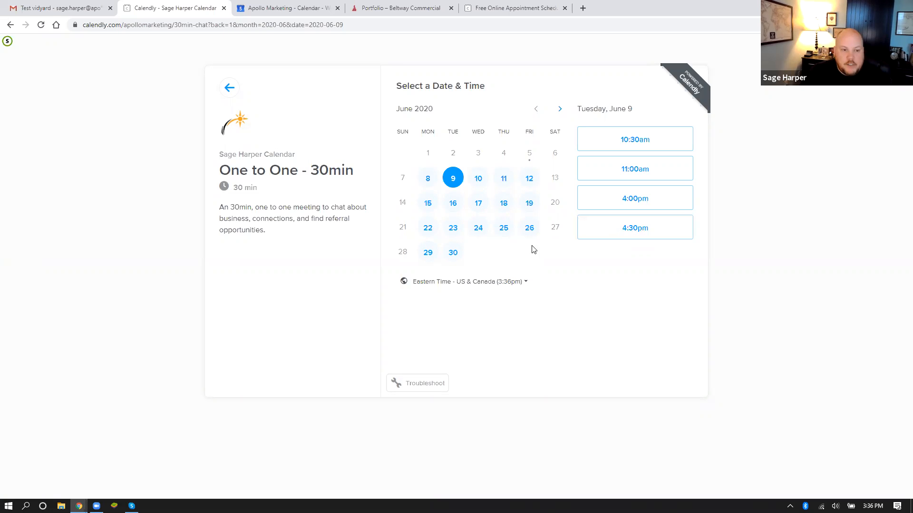
{"action": "left_click", "coordinate": [620, 171]}
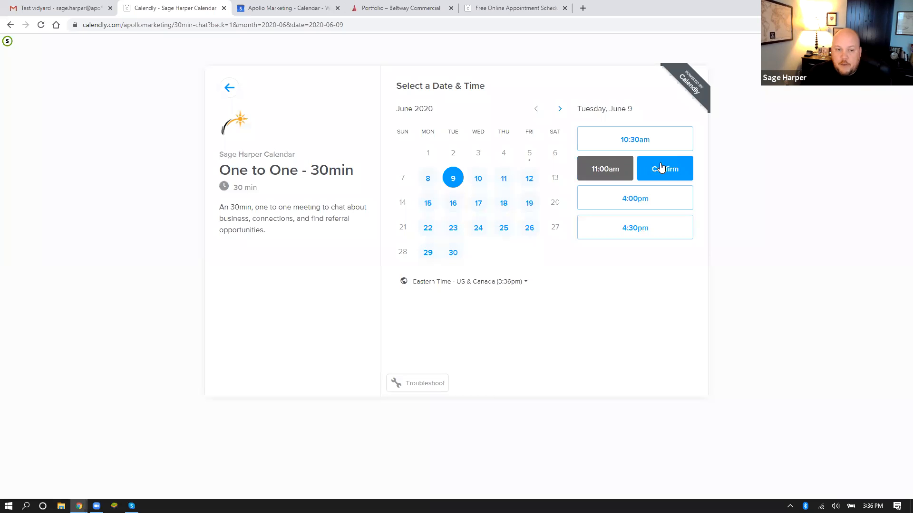
Step: Confirm the 11:00am June 9 slot and scroll the Enter Details form to Schedule Event
{"action": "left_click", "coordinate": [666, 168]}
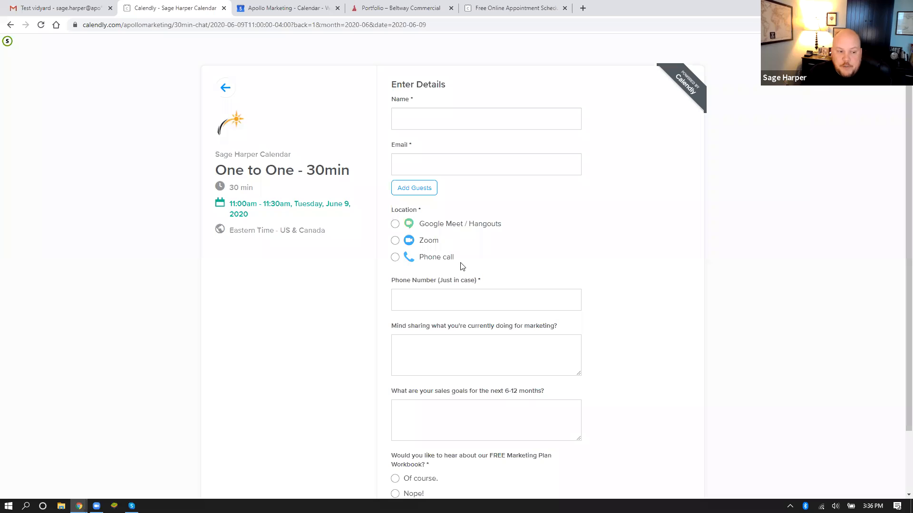
{"action": "scroll", "coordinate": [380, 276], "scroll_direction": "down", "scroll_amount": 2}
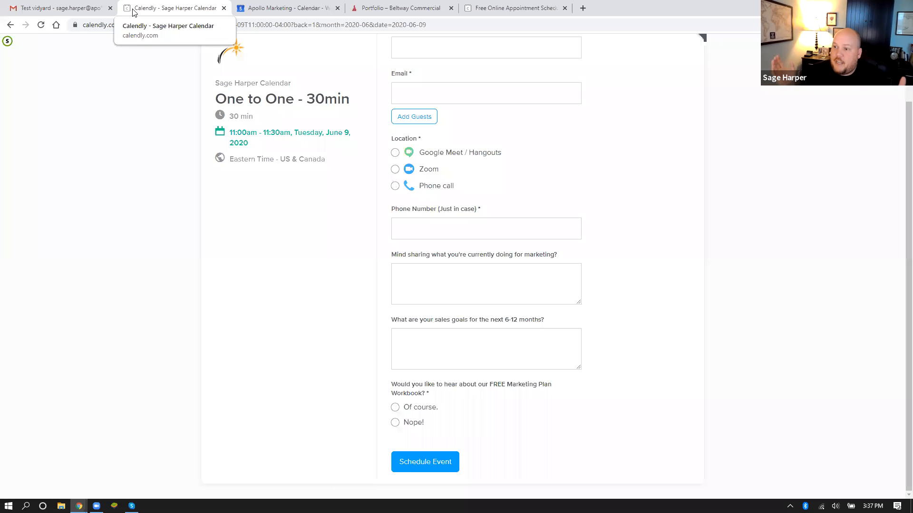
Step: Close the booking tab, sign back into Google Calendar after the logout warning, and return to Calendly
{"action": "left_click", "coordinate": [224, 9]}
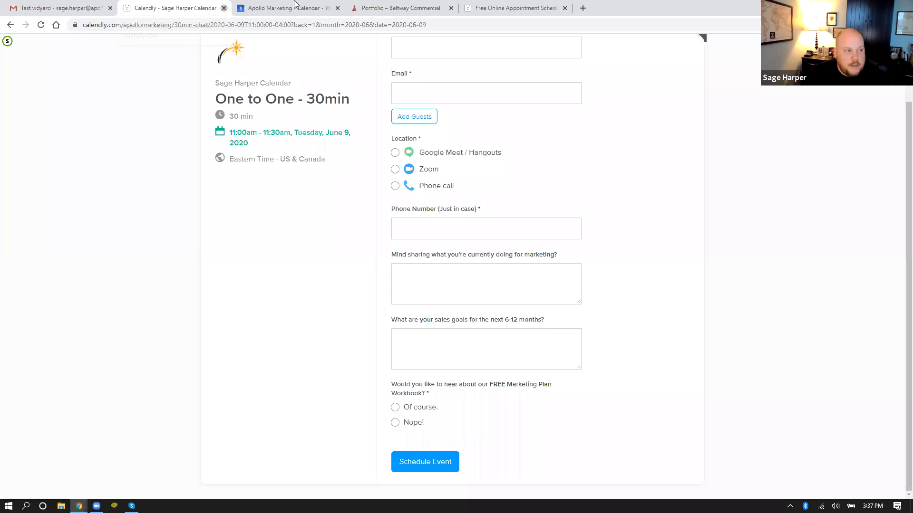
{"action": "left_click", "coordinate": [413, 10]}
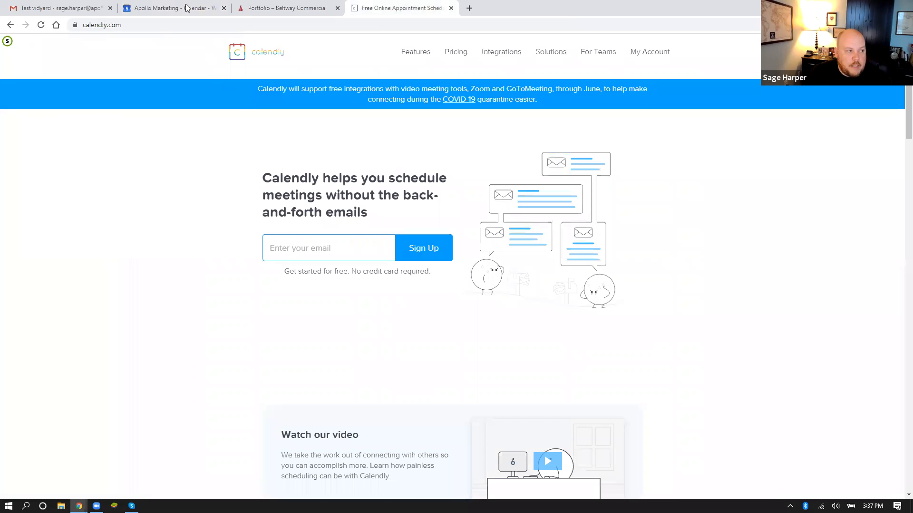
{"action": "left_click", "coordinate": [186, 8]}
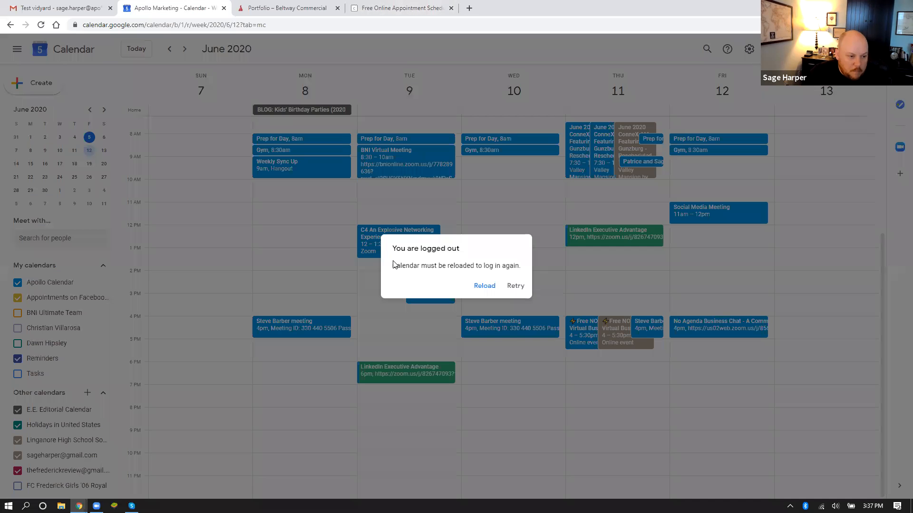
{"action": "left_click", "coordinate": [485, 288]}
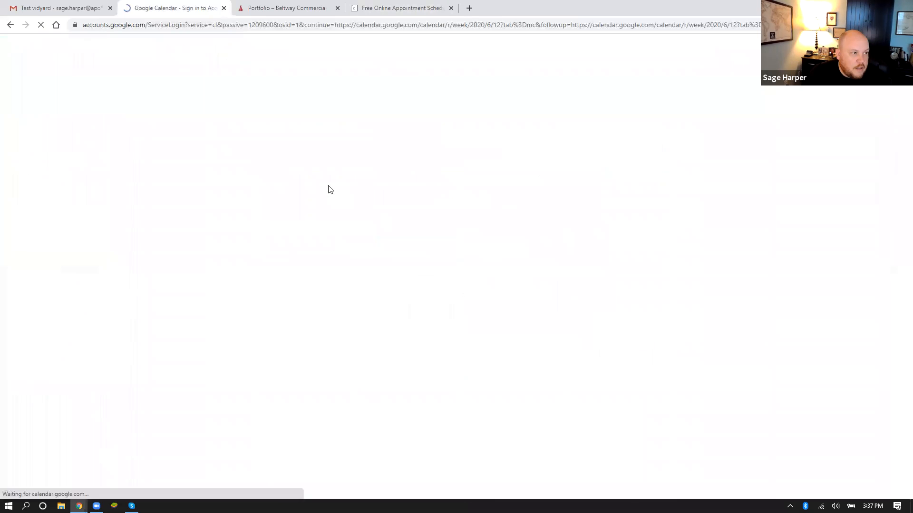
{"action": "left_click", "coordinate": [519, 288]}
{"action": "left_click", "coordinate": [523, 310]}
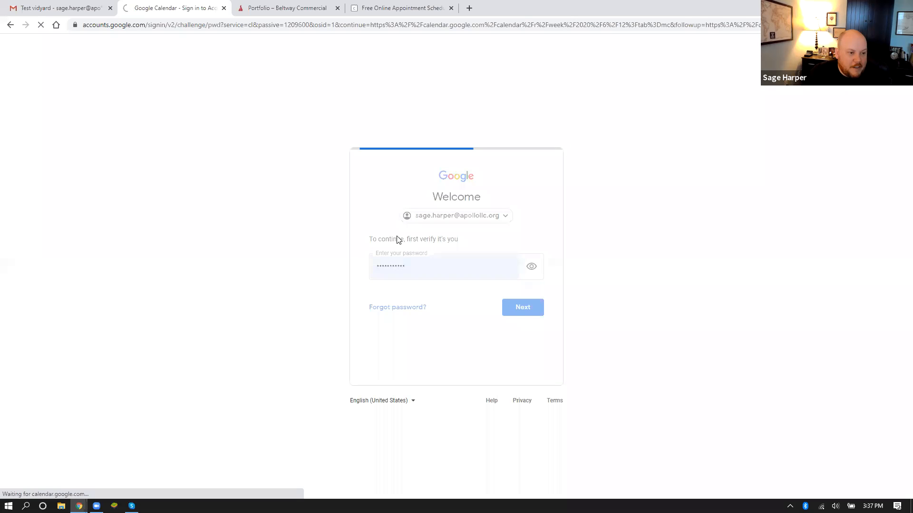
{"action": "left_click", "coordinate": [391, 8]}
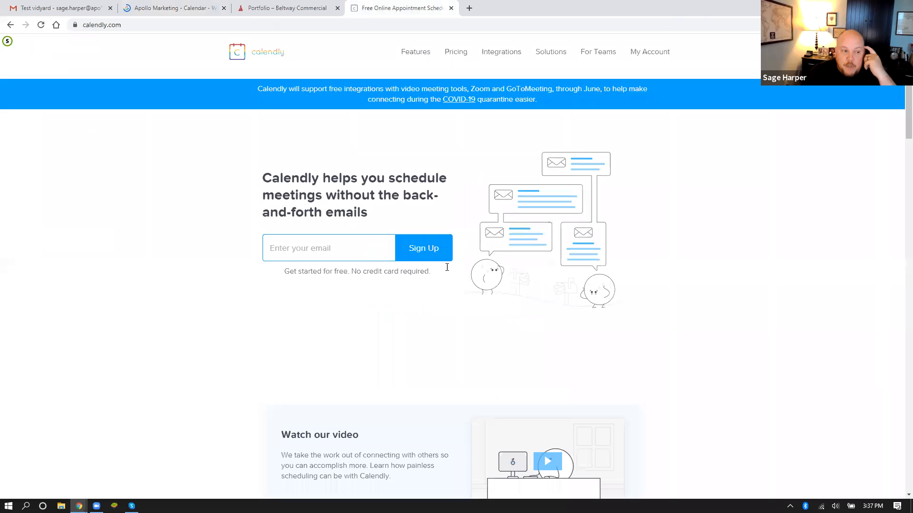
Step: Submit a saved email on the Calendly homepage, then log out of the current account
{"action": "left_click", "coordinate": [291, 249]}
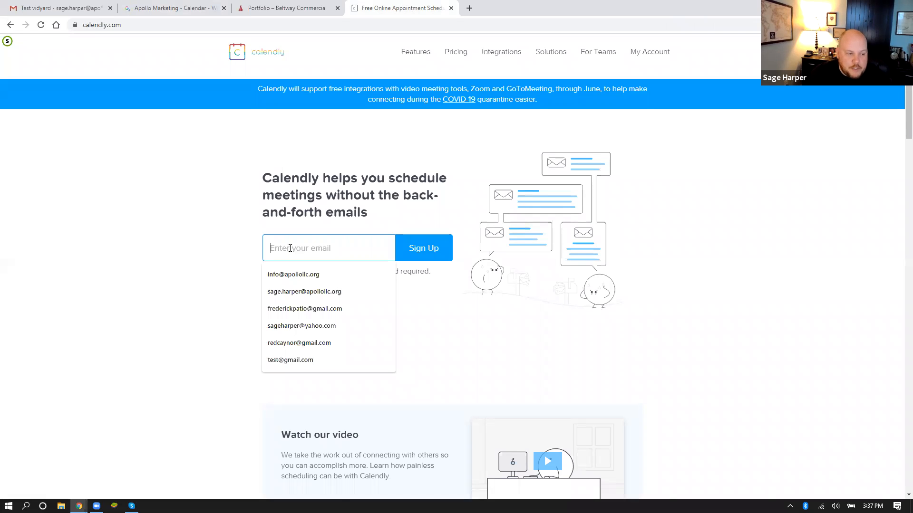
{"action": "left_click", "coordinate": [307, 310]}
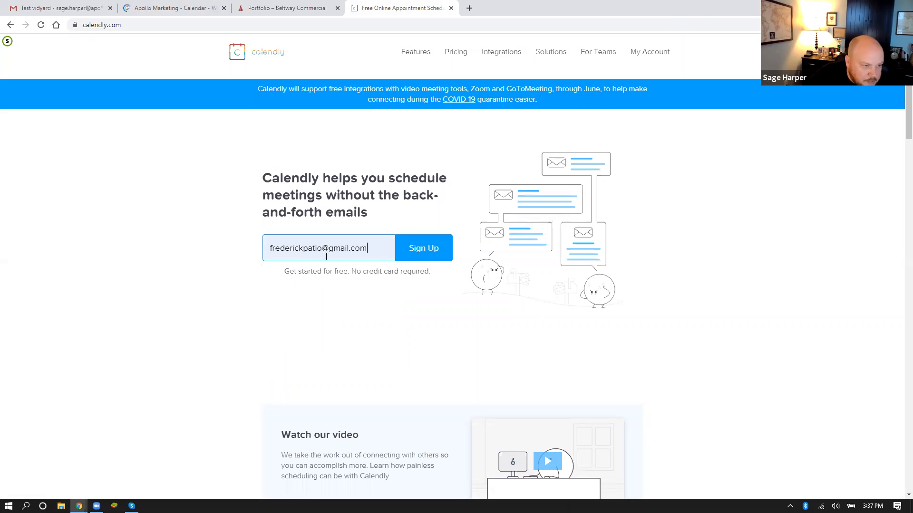
{"action": "left_click", "coordinate": [424, 252]}
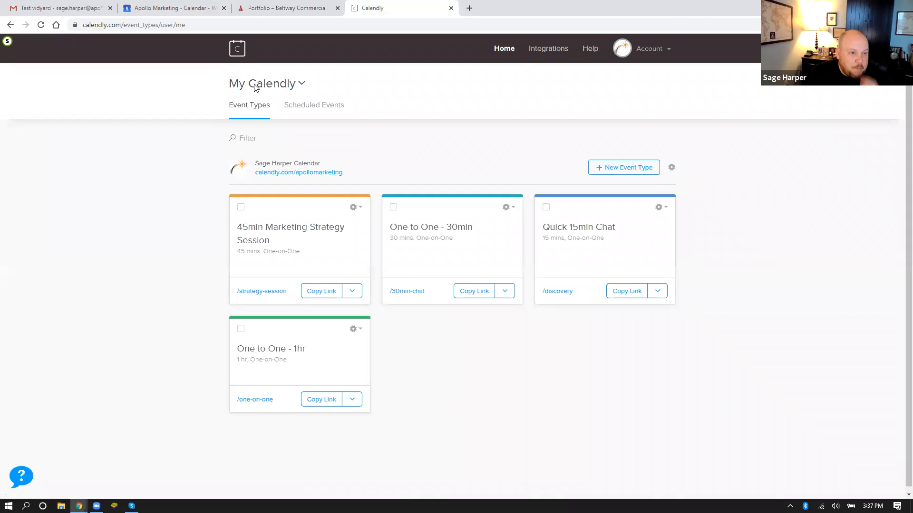
{"action": "left_click", "coordinate": [661, 49]}
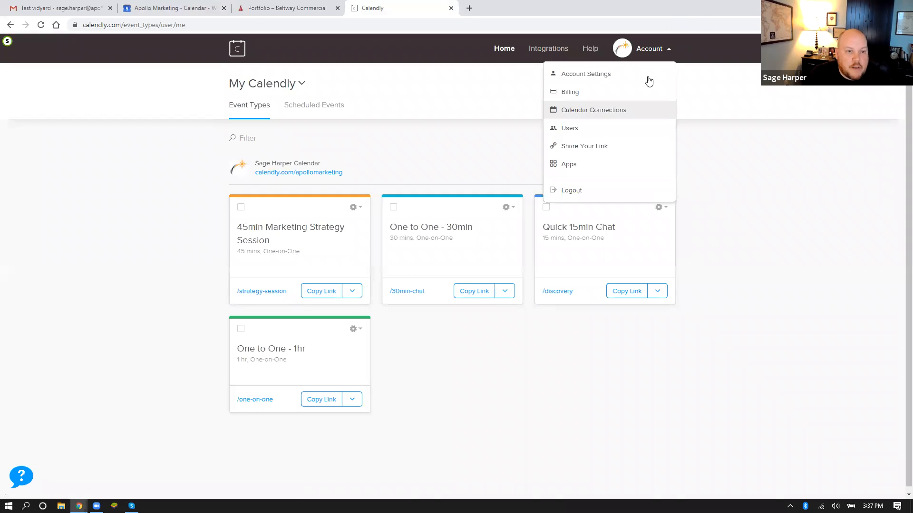
{"action": "left_click", "coordinate": [573, 190]}
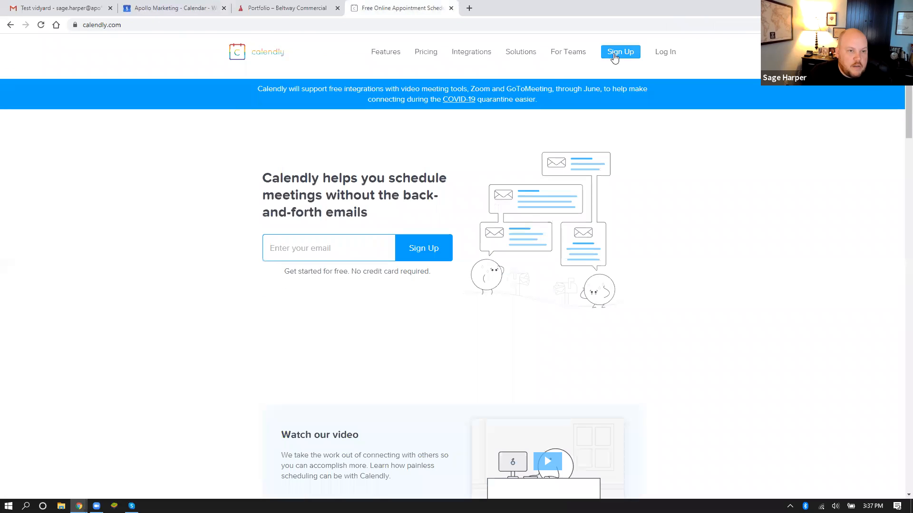
Step: Sign up with the saved email via Google and allow Calendly access to the Google calendars
{"action": "left_click", "coordinate": [618, 52]}
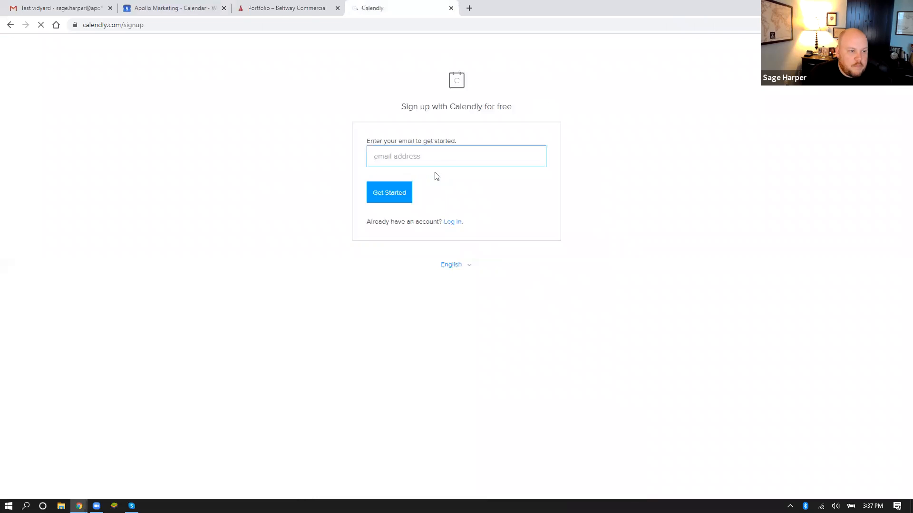
{"action": "left_click", "coordinate": [428, 159]}
{"action": "left_click", "coordinate": [396, 214]}
{"action": "left_click", "coordinate": [392, 195]}
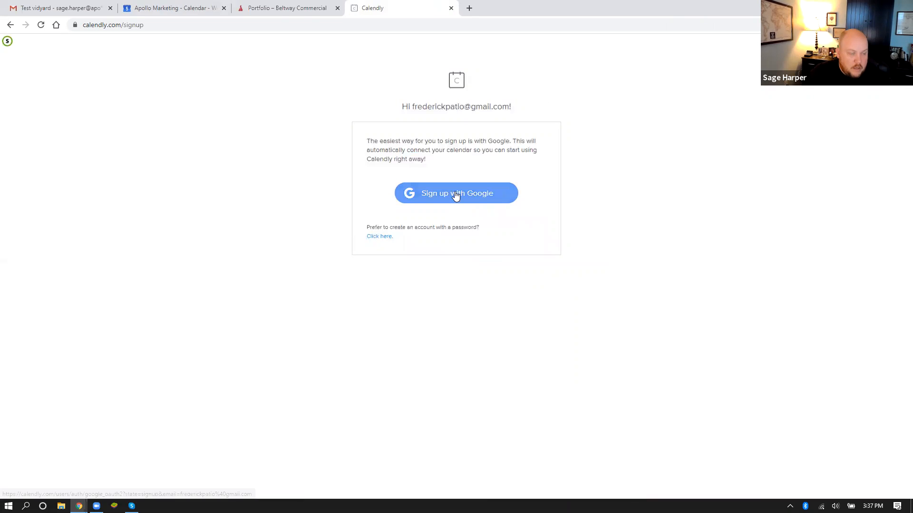
{"action": "left_click", "coordinate": [438, 162]}
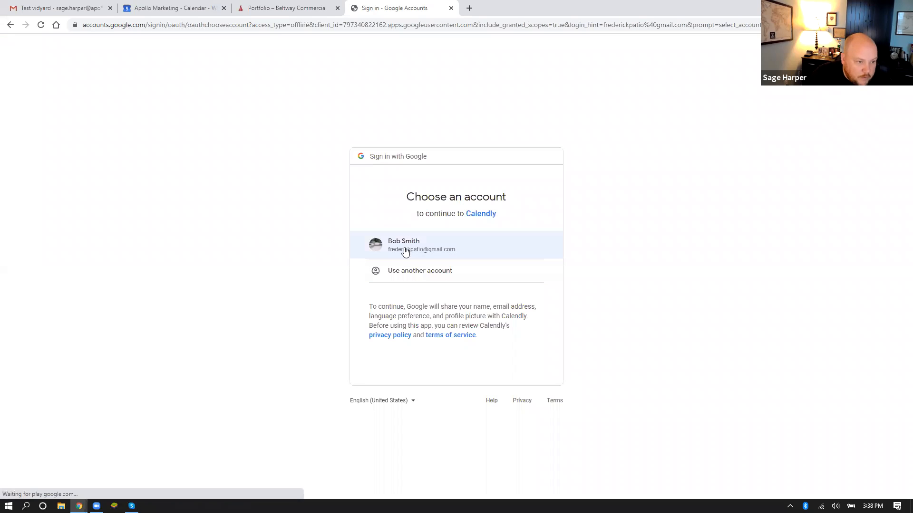
{"action": "left_click", "coordinate": [411, 249]}
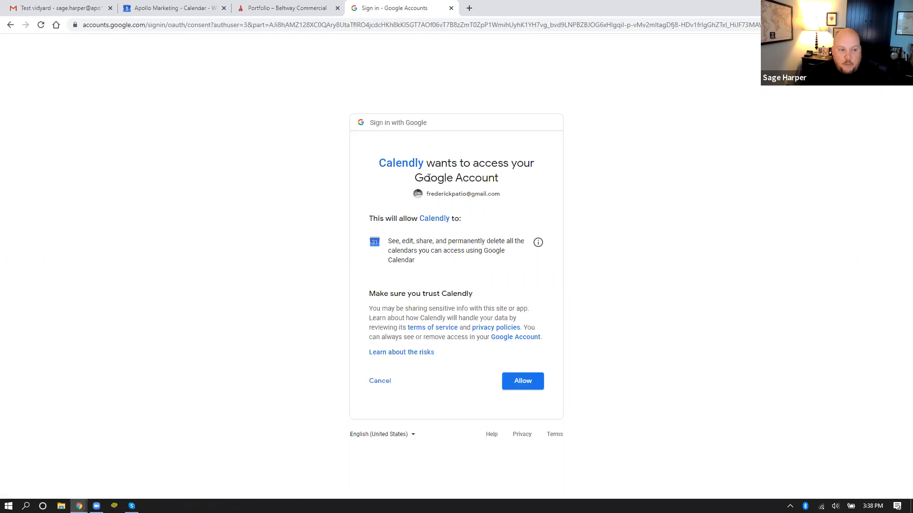
{"action": "left_click", "coordinate": [525, 382]}
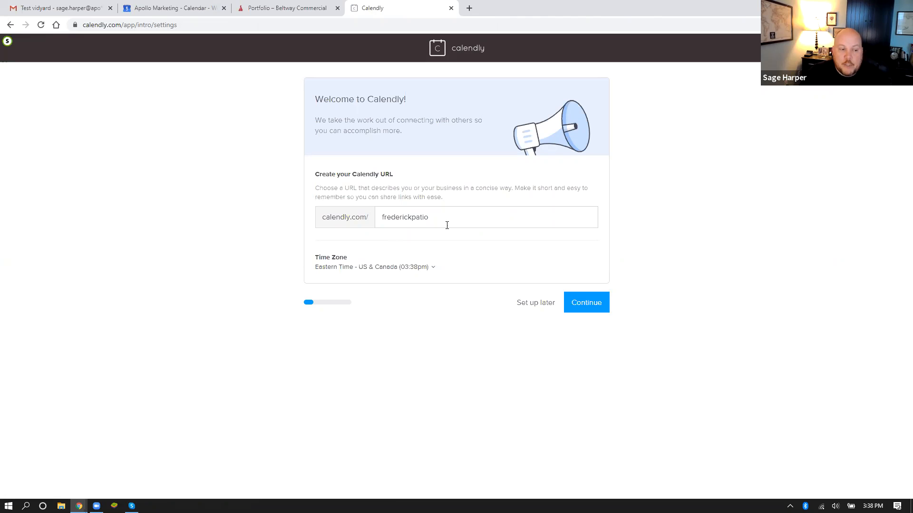
Step: Replace the unavailable Calendly URL name with 'jasdfjkladjkl' and continue setup
{"action": "left_click", "coordinate": [364, 217]}
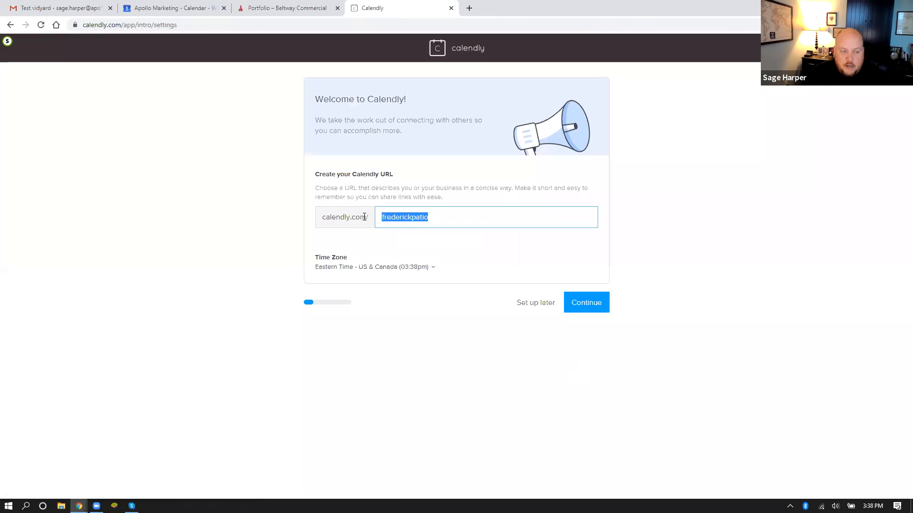
{"action": "type", "text": "deckbuilde"}
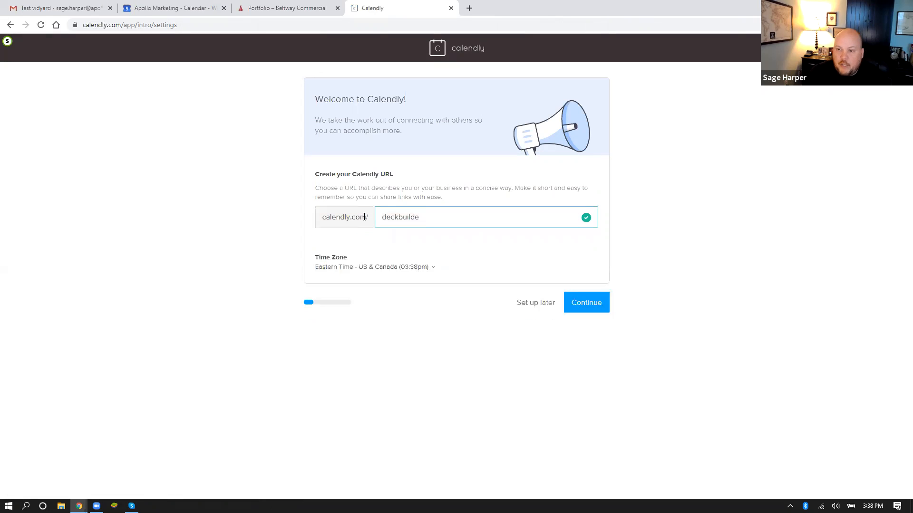
{"action": "key", "text": "BackSpace"}
{"action": "key", "text": "BackSpace"}
{"action": "key", "text": "BackSpace"}
{"action": "key", "text": "BackSpace"}
{"action": "key", "text": "BackSpace"}
{"action": "key", "text": "BackSpace"}
{"action": "key", "text": "BackSpace"}
{"action": "key", "text": "BackSpace"}
{"action": "key", "text": "BackSpace"}
{"action": "type", "text": "natas"}
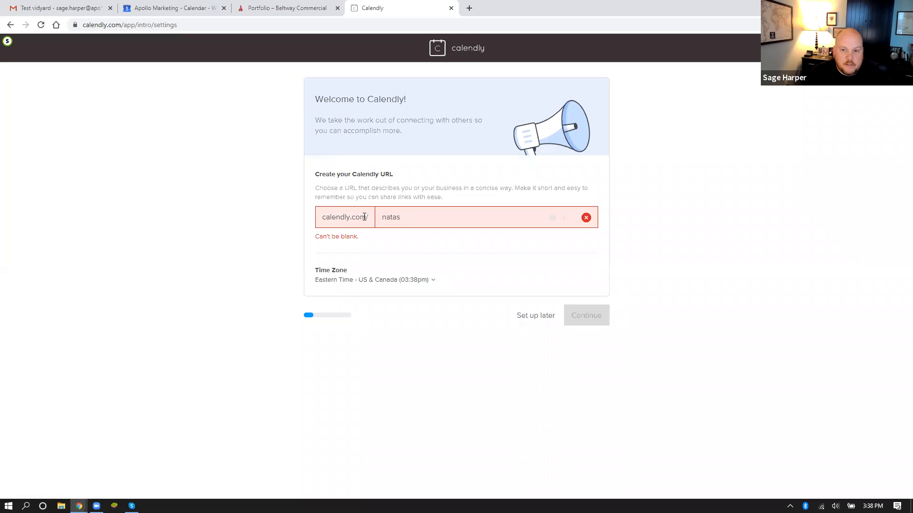
{"action": "type", "text": "chaweedon"}
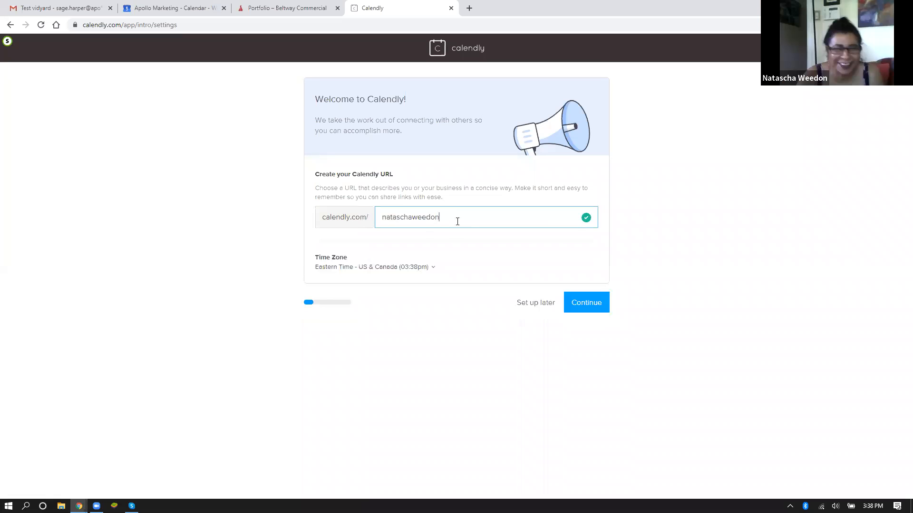
{"action": "key", "text": "ctrl+a"}
{"action": "type", "text": "jasdfjkladjkl"}
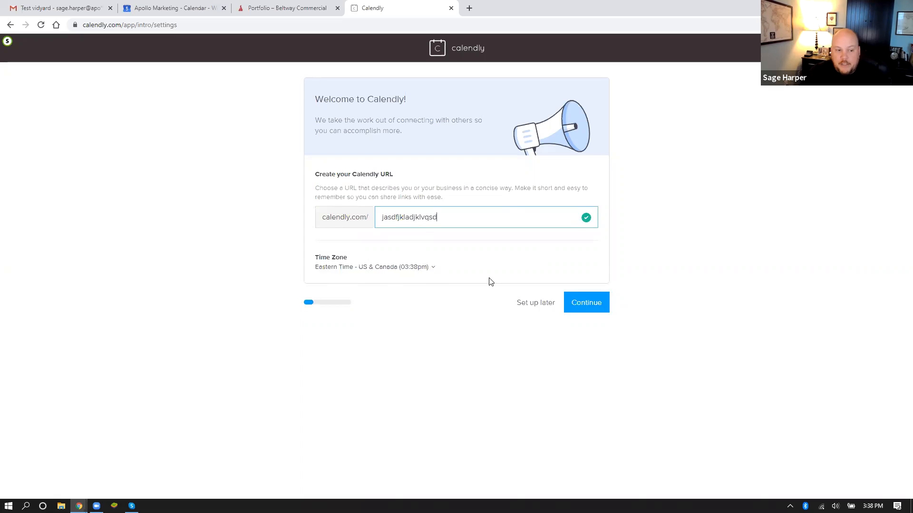
{"action": "left_click", "coordinate": [586, 306]}
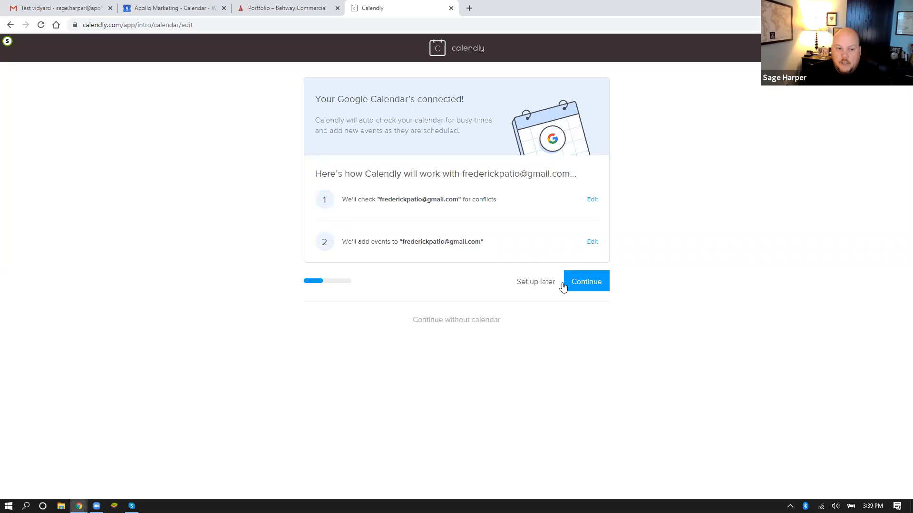
Step: Accept the Google Calendar connection and set the availability start time to 08:00am
{"action": "left_click", "coordinate": [587, 287]}
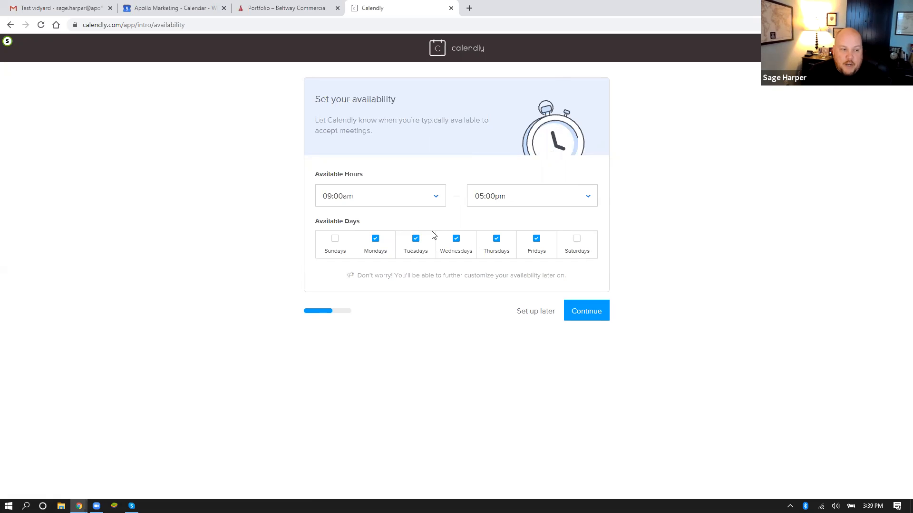
{"action": "left_click", "coordinate": [430, 198]}
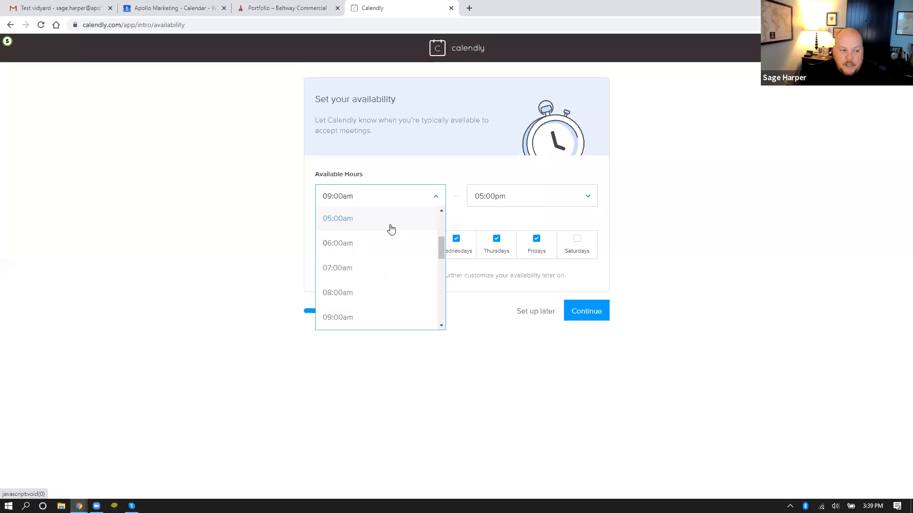
{"action": "left_click", "coordinate": [436, 196]}
{"action": "left_click", "coordinate": [436, 197]}
{"action": "left_click", "coordinate": [441, 210]}
{"action": "left_click", "coordinate": [441, 211]}
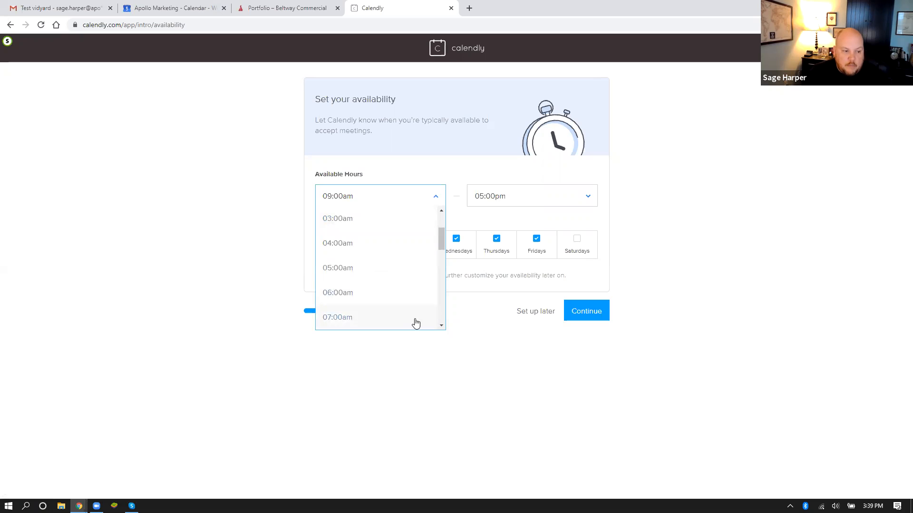
{"action": "left_click", "coordinate": [442, 326]}
{"action": "left_click", "coordinate": [340, 316]}
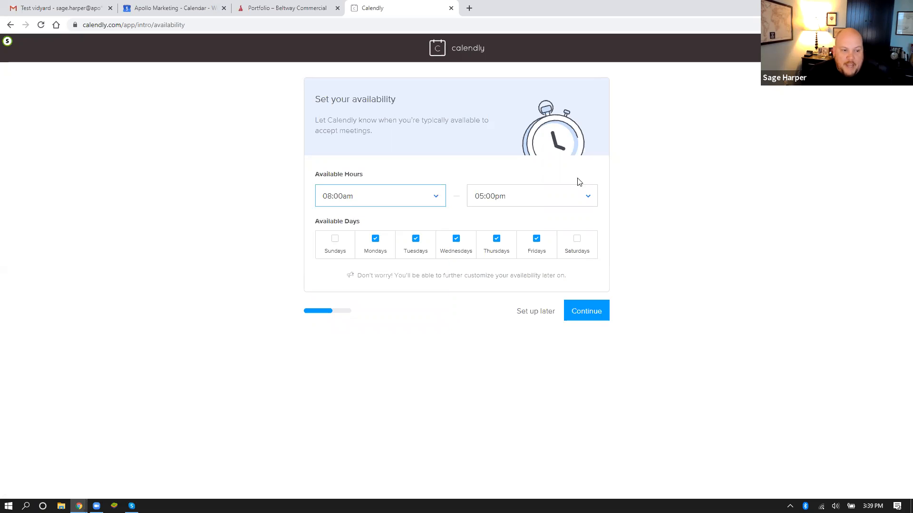
Step: Set the end time to 06:00pm and save the Monday–Friday availability
{"action": "left_click", "coordinate": [589, 196]}
{"action": "scroll", "coordinate": [546, 298], "scroll_direction": "down", "scroll_amount": 1}
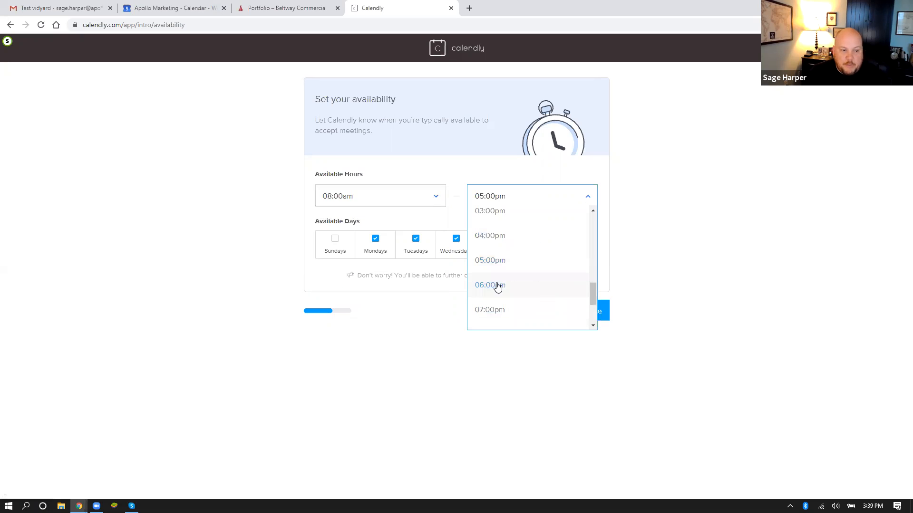
{"action": "left_click", "coordinate": [496, 287]}
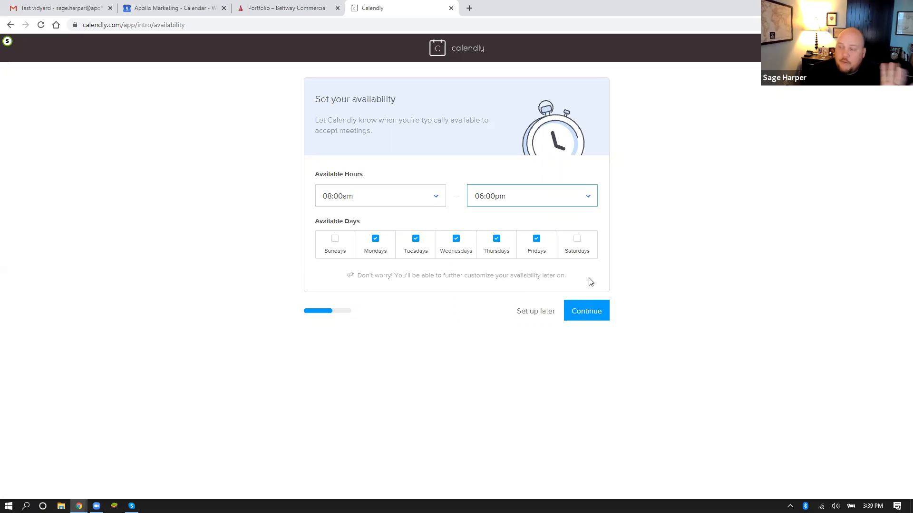
{"action": "left_click", "coordinate": [592, 316]}
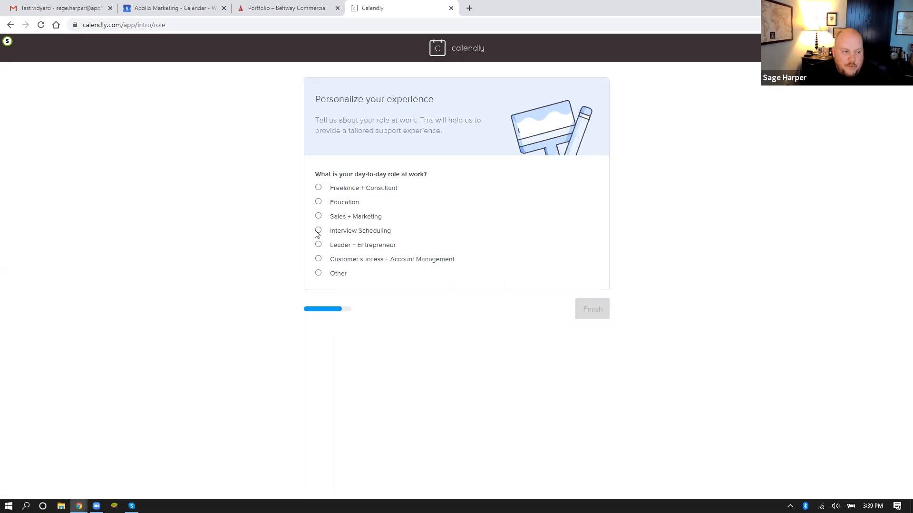
Step: Choose Other as the work role and finish the onboarding
{"action": "left_click", "coordinate": [318, 274]}
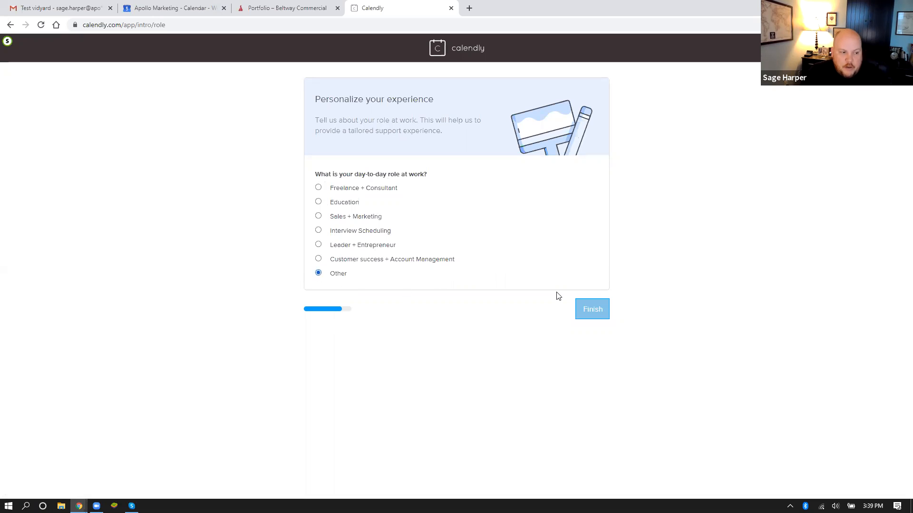
{"action": "left_click", "coordinate": [593, 315]}
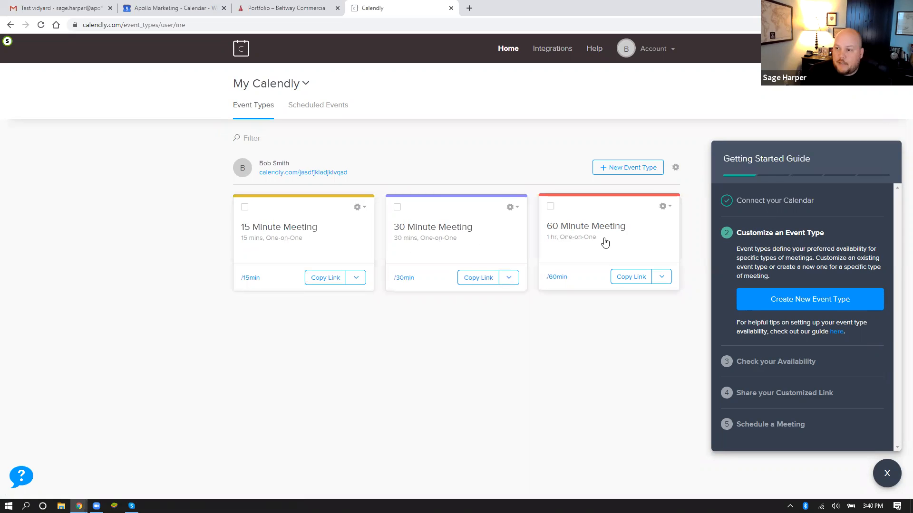
Step: Delete the 60, 30 and 15 Minute Meeting event types, confirming each deletion with Yes
{"action": "left_click", "coordinate": [661, 276]}
{"action": "left_click", "coordinate": [663, 207]}
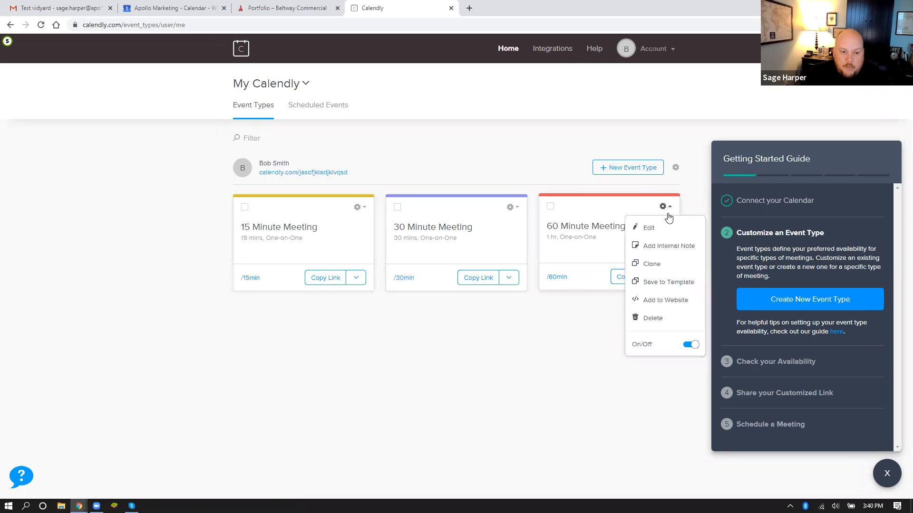
{"action": "left_click", "coordinate": [651, 317]}
{"action": "left_click", "coordinate": [413, 141]}
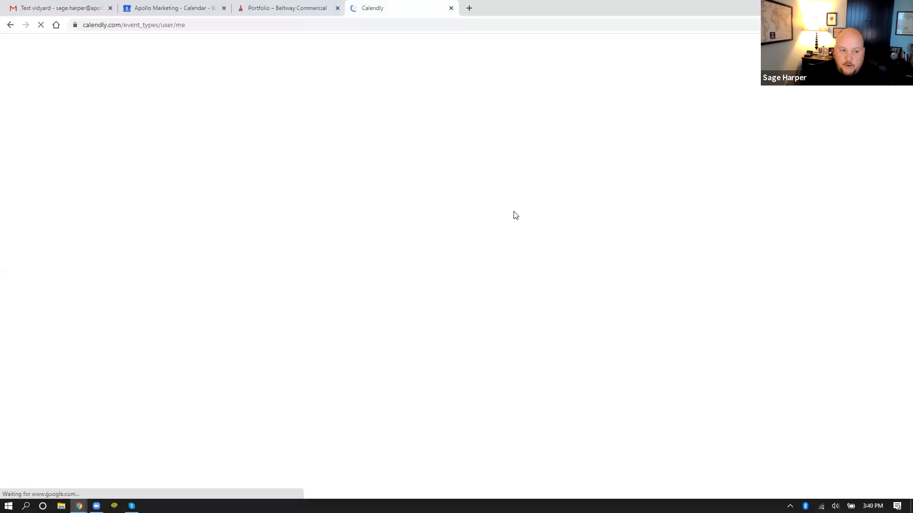
{"action": "left_click", "coordinate": [515, 207]}
{"action": "left_click", "coordinate": [500, 318]}
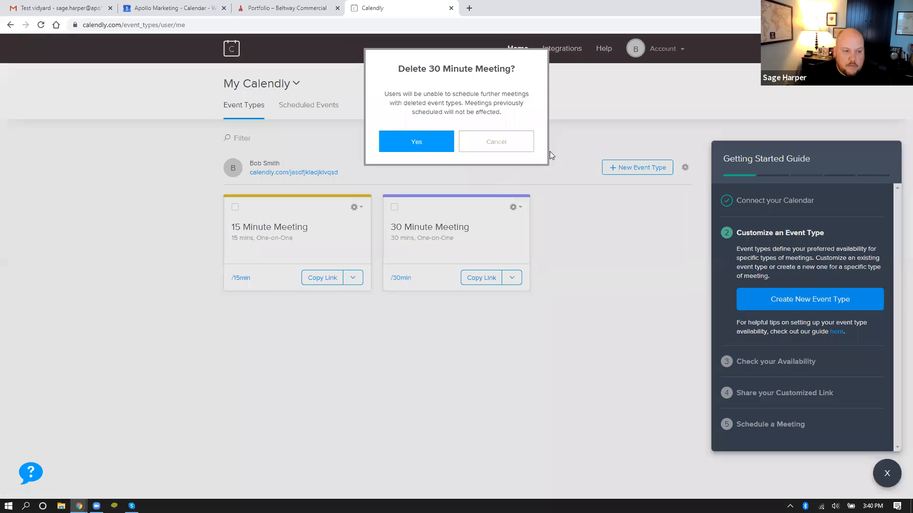
{"action": "left_click", "coordinate": [419, 141]}
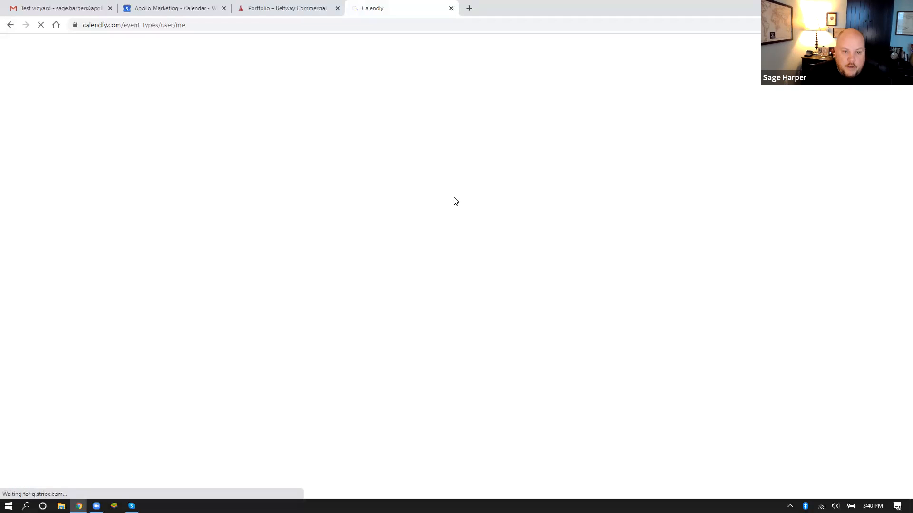
{"action": "left_click", "coordinate": [354, 207]}
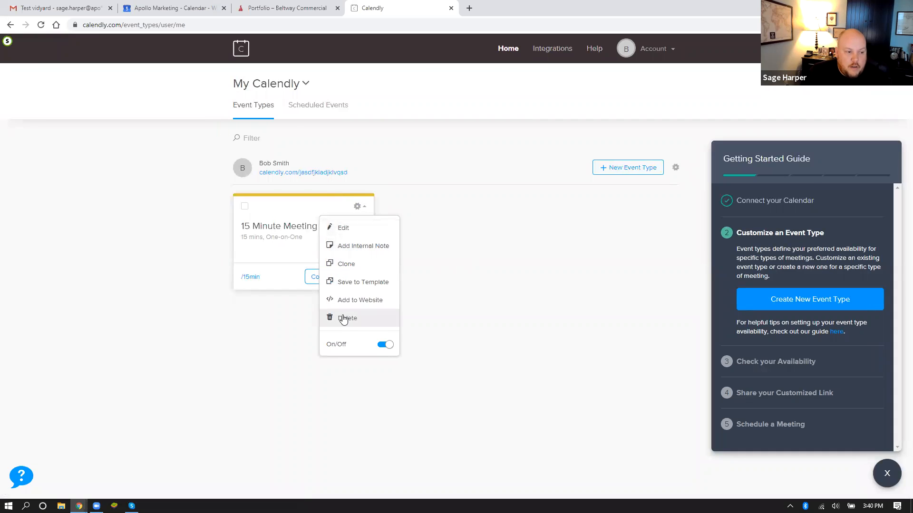
{"action": "left_click", "coordinate": [343, 318]}
{"action": "left_click", "coordinate": [421, 142]}
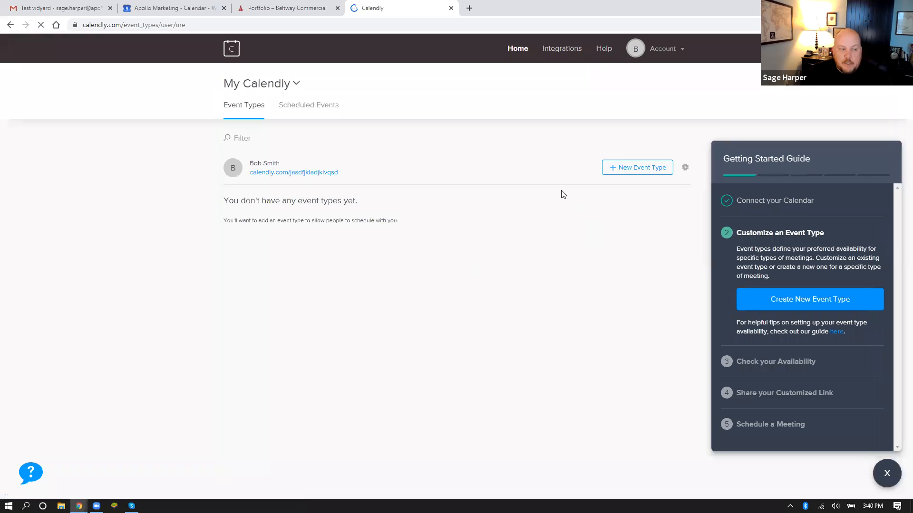
{"action": "left_click", "coordinate": [624, 170]}
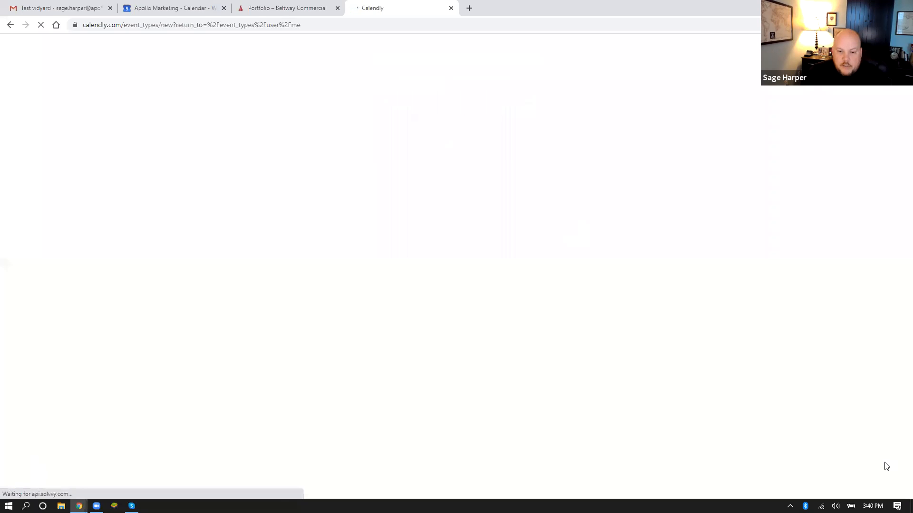
Step: Create a One-on-One event type named '30 Minute Meeting' with link 30-minute-meeting
{"action": "left_click", "coordinate": [888, 473]}
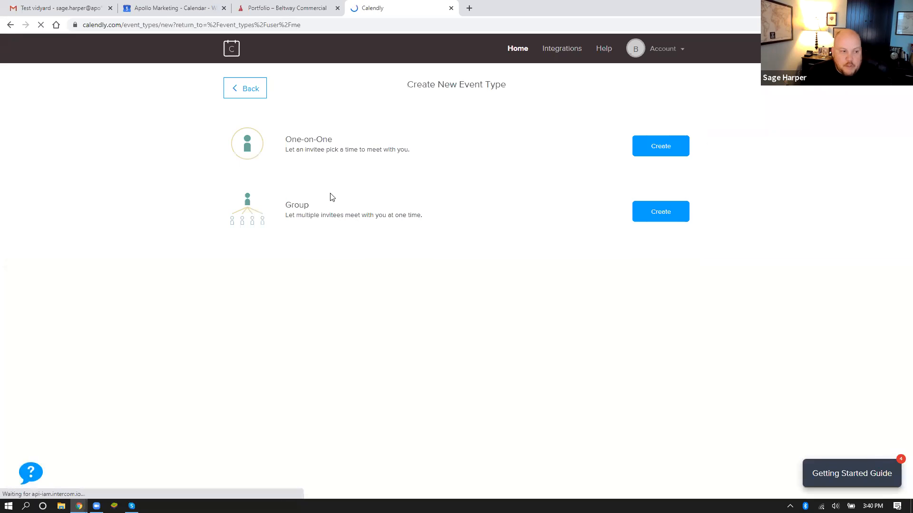
{"action": "left_click", "coordinate": [640, 146]}
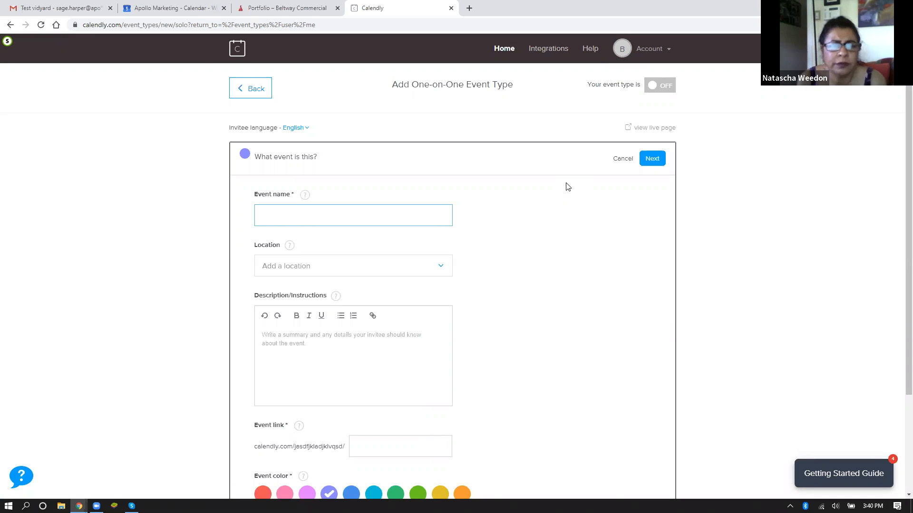
{"action": "scroll", "coordinate": [567, 187], "scroll_direction": "down", "scroll_amount": 1}
{"action": "left_click", "coordinate": [284, 168]}
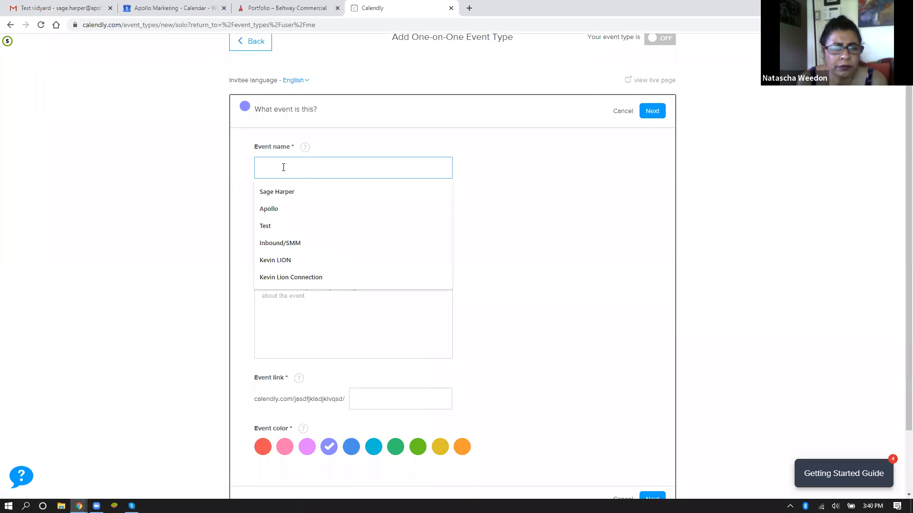
{"action": "type", "text": "30 Minute Meeting"}
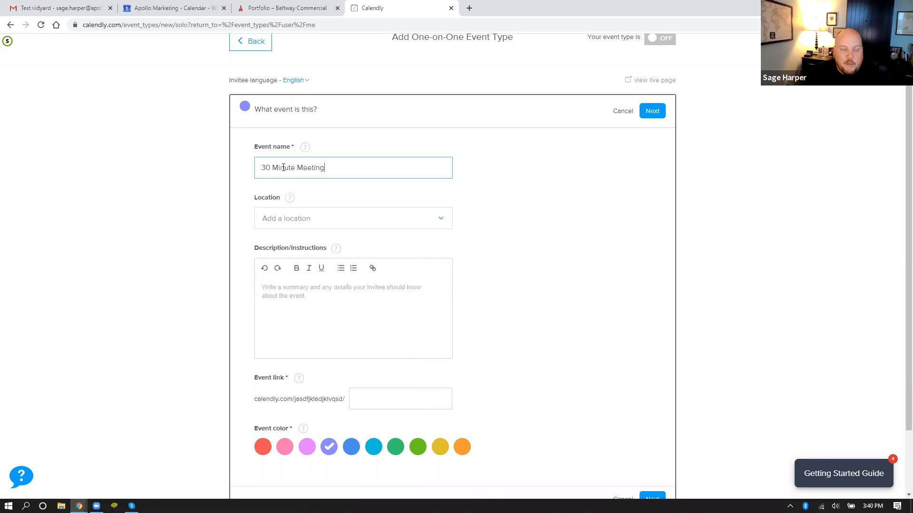
{"action": "left_click", "coordinate": [338, 222]}
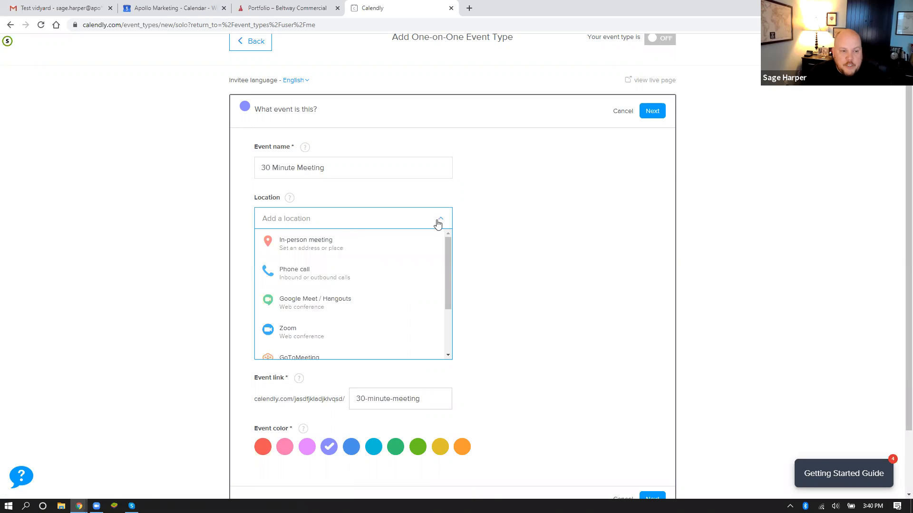
Step: Add Google Meet / Hangouts and Zoom as meeting locations
{"action": "scroll", "coordinate": [574, 222], "scroll_direction": "up", "scroll_amount": 1}
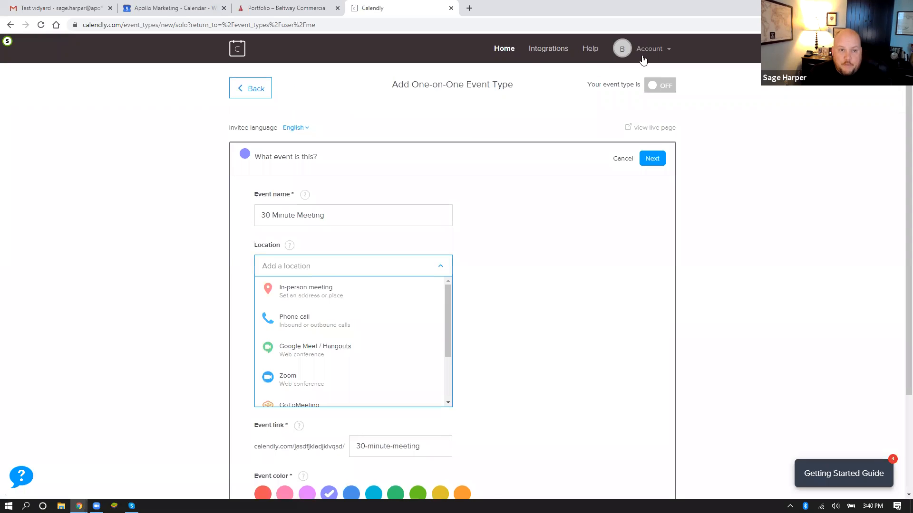
{"action": "scroll", "coordinate": [573, 232], "scroll_direction": "down", "scroll_amount": 2}
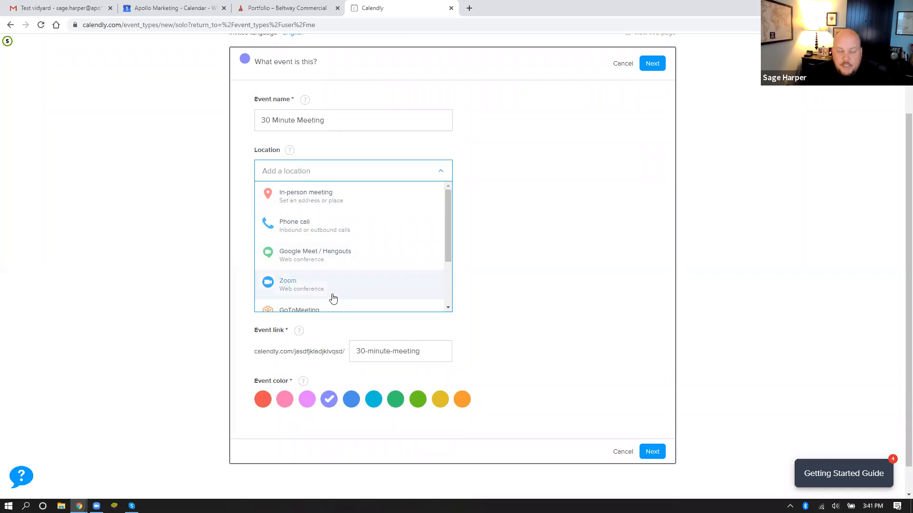
{"action": "mouse_move", "coordinate": [448, 203]}
{"action": "left_mouse_down"}
{"action": "mouse_move", "coordinate": [448, 219]}
{"action": "mouse_move", "coordinate": [450, 196]}
{"action": "left_mouse_up"}
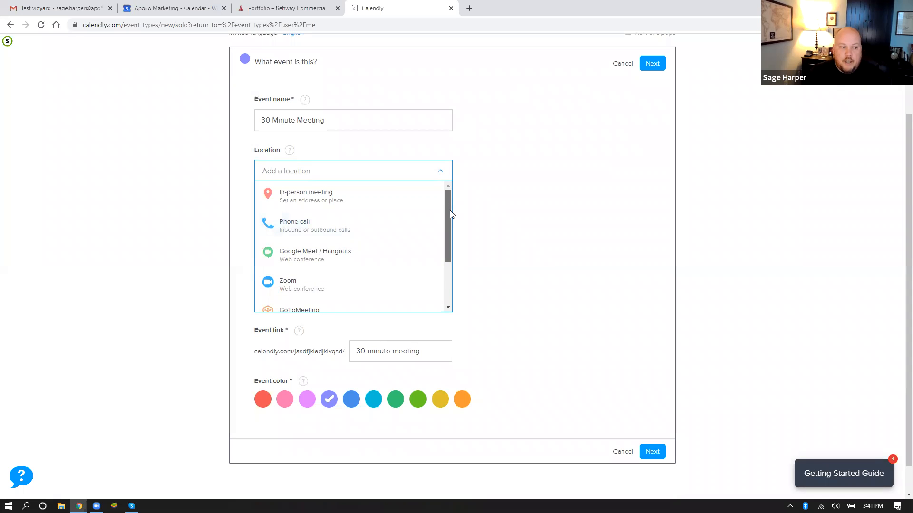
{"action": "scroll", "coordinate": [327, 258], "scroll_direction": "down", "scroll_amount": 1}
{"action": "left_click", "coordinate": [342, 247]}
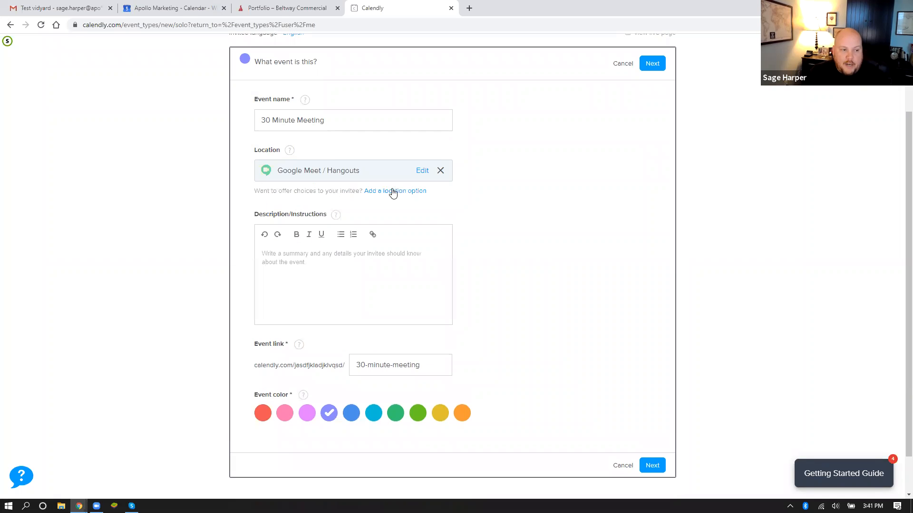
{"action": "left_click", "coordinate": [393, 191]}
{"action": "left_click", "coordinate": [439, 202]}
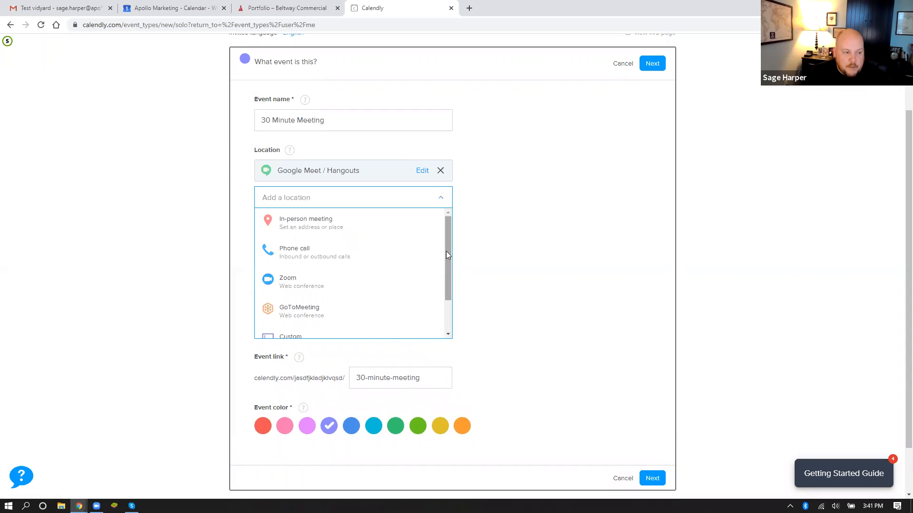
{"action": "left_click", "coordinate": [284, 282]}
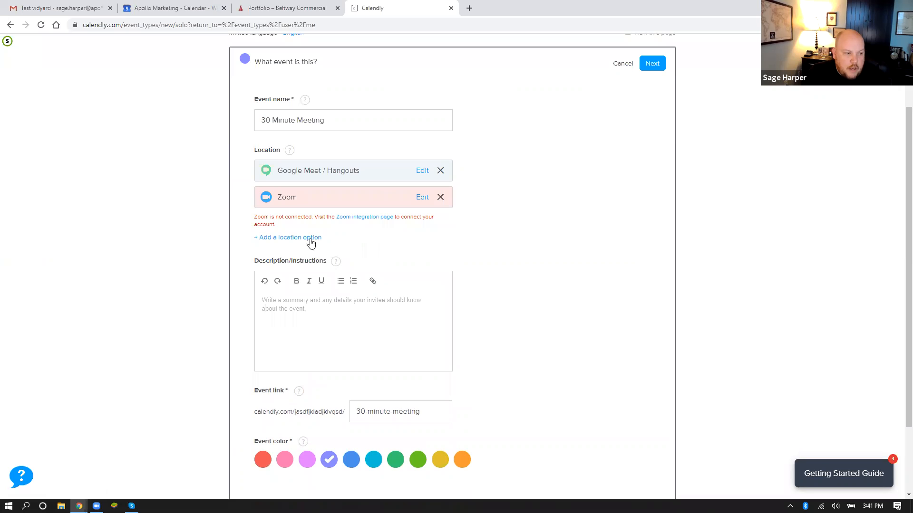
Step: Add GoToMeeting and a Phone call location where you call the invitee
{"action": "left_click", "coordinate": [292, 238]}
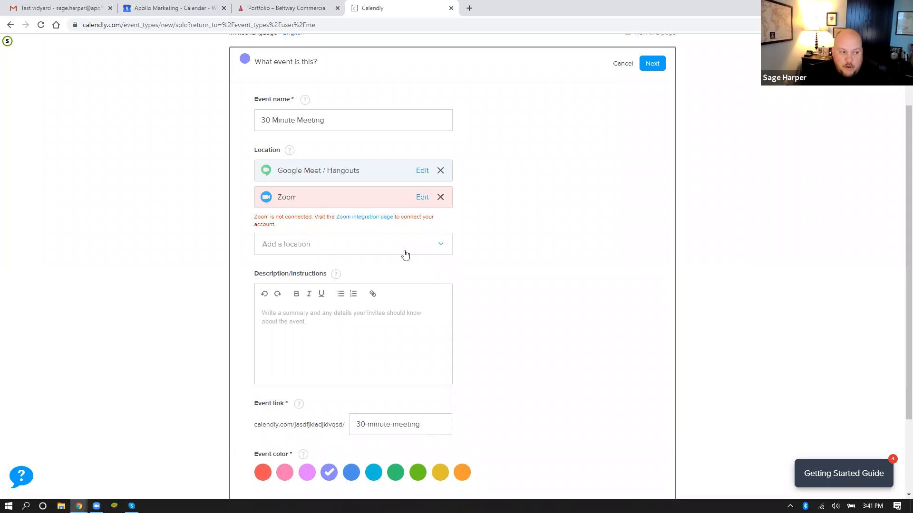
{"action": "left_click", "coordinate": [442, 245]}
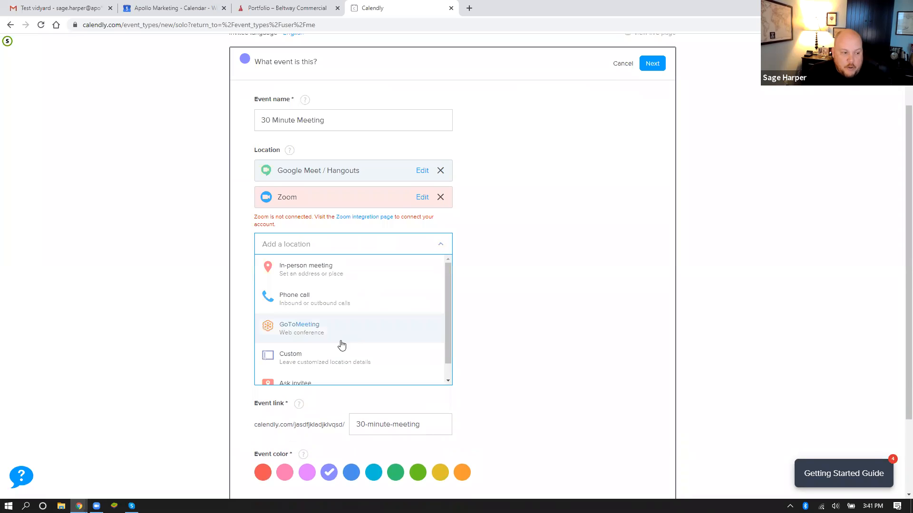
{"action": "left_click", "coordinate": [310, 333]}
{"action": "left_click", "coordinate": [281, 286]}
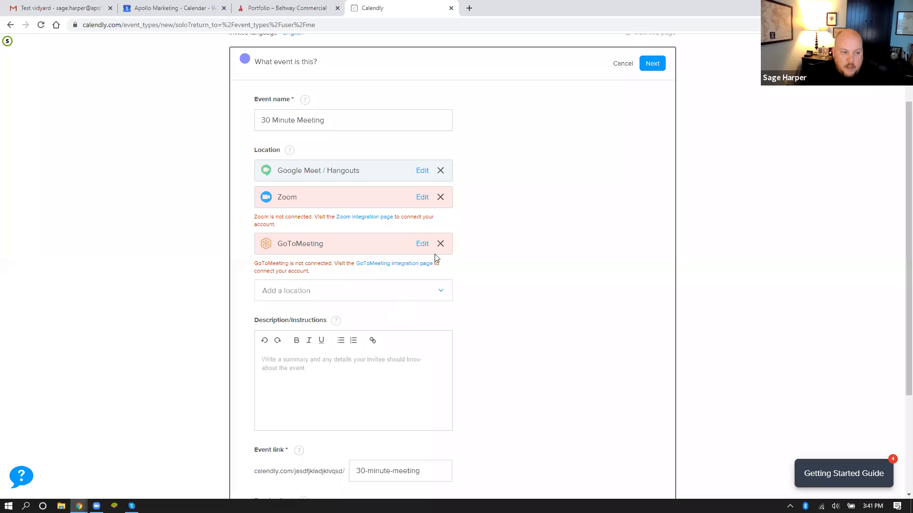
{"action": "left_click", "coordinate": [434, 292]}
{"action": "scroll", "coordinate": [323, 333], "scroll_direction": "down", "scroll_amount": 2}
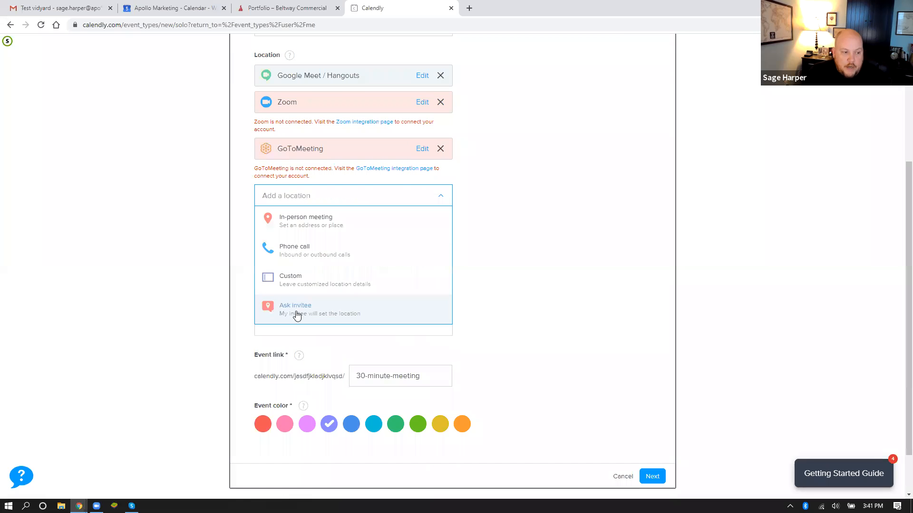
{"action": "left_click", "coordinate": [292, 252]}
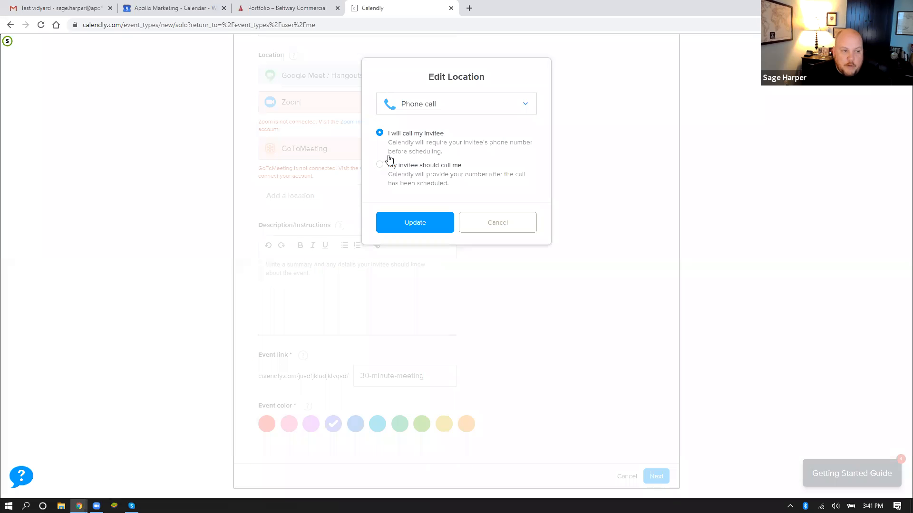
{"action": "left_click", "coordinate": [381, 167]}
{"action": "left_click", "coordinate": [380, 135]}
{"action": "left_click", "coordinate": [411, 222]}
Step: Add Ask invitee as a location and discard the In-person meeting option
{"action": "left_click", "coordinate": [275, 216]}
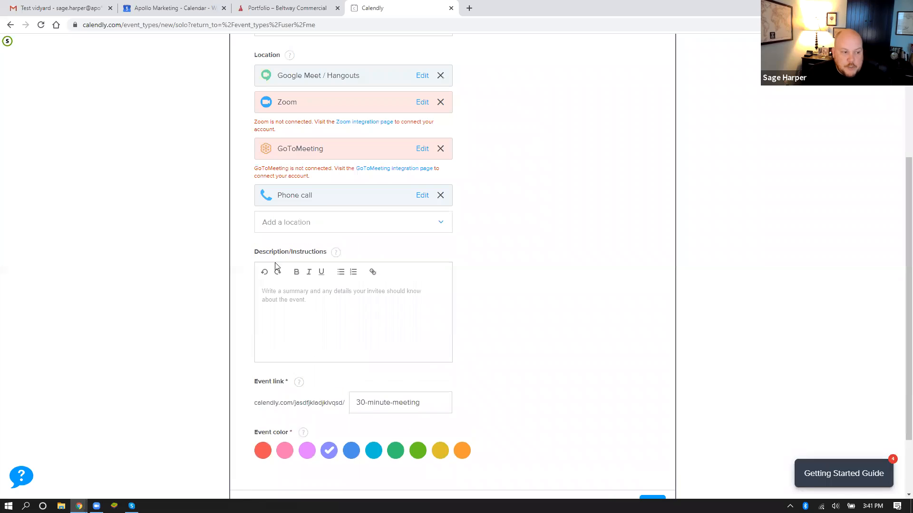
{"action": "left_click", "coordinate": [441, 224]}
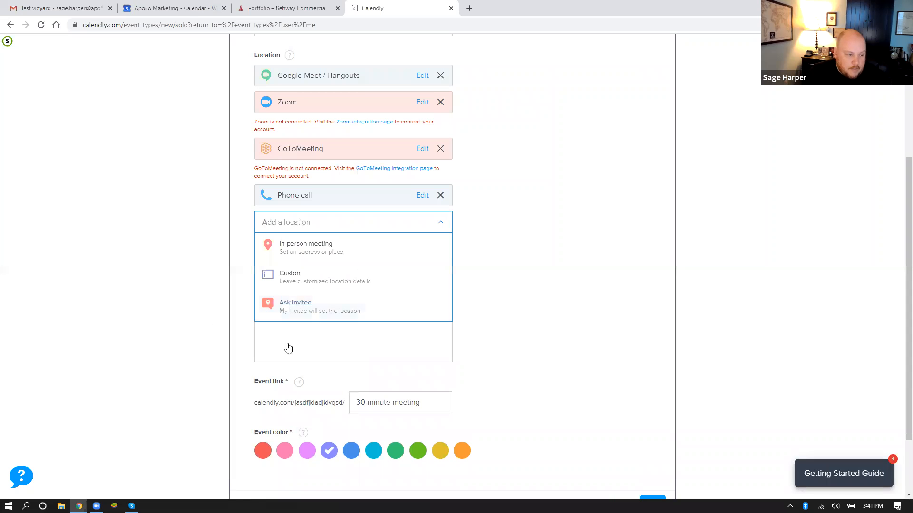
{"action": "left_click", "coordinate": [296, 306]}
{"action": "scroll", "coordinate": [269, 258], "scroll_direction": "up", "scroll_amount": 1}
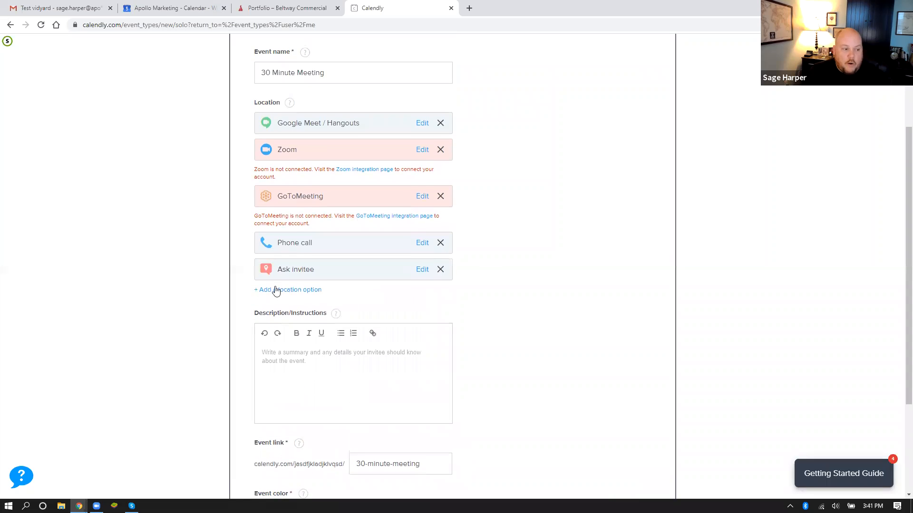
{"action": "left_click", "coordinate": [304, 290]}
{"action": "left_click", "coordinate": [309, 299]}
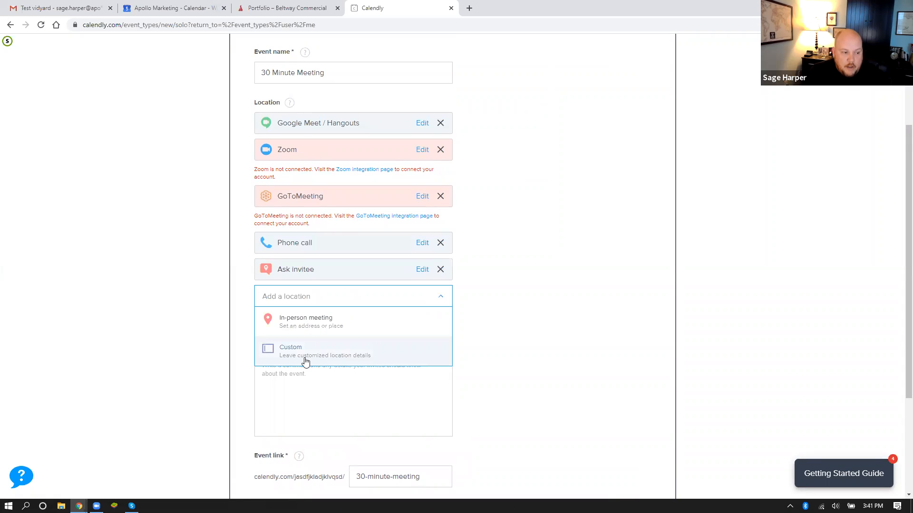
{"action": "left_click", "coordinate": [300, 324]}
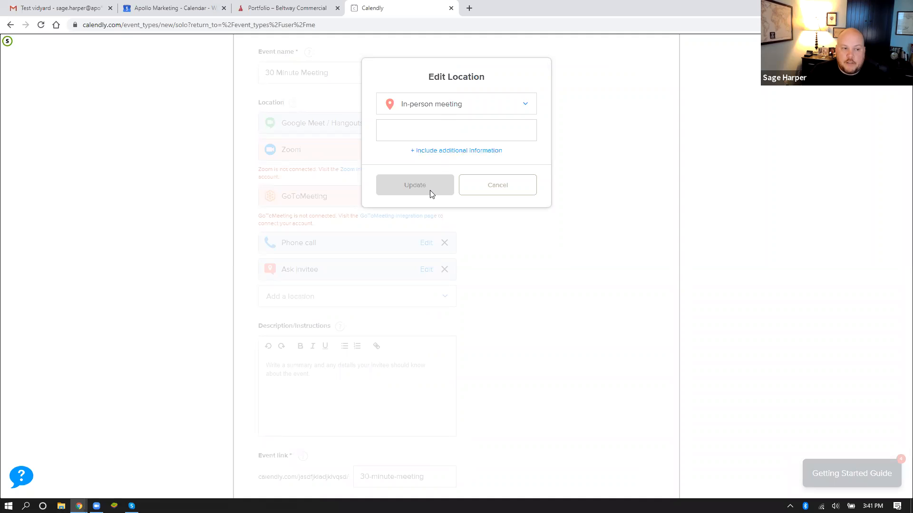
{"action": "left_click", "coordinate": [489, 186]}
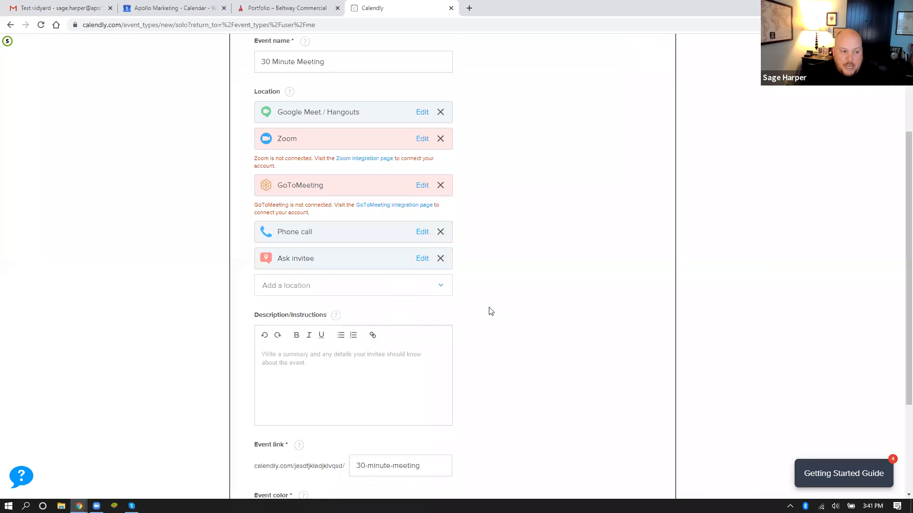
{"action": "scroll", "coordinate": [330, 302], "scroll_direction": "down", "scroll_amount": 2}
{"action": "left_click", "coordinate": [317, 290]}
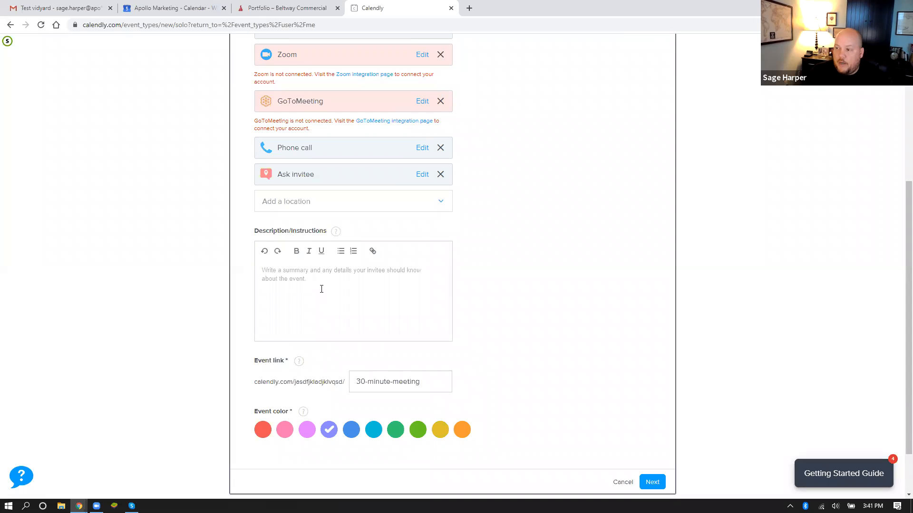
Step: Open the Gmail signature's Book A Meeting link to view the four-event booking page, then return to Calendly
{"action": "left_click", "coordinate": [37, 8]}
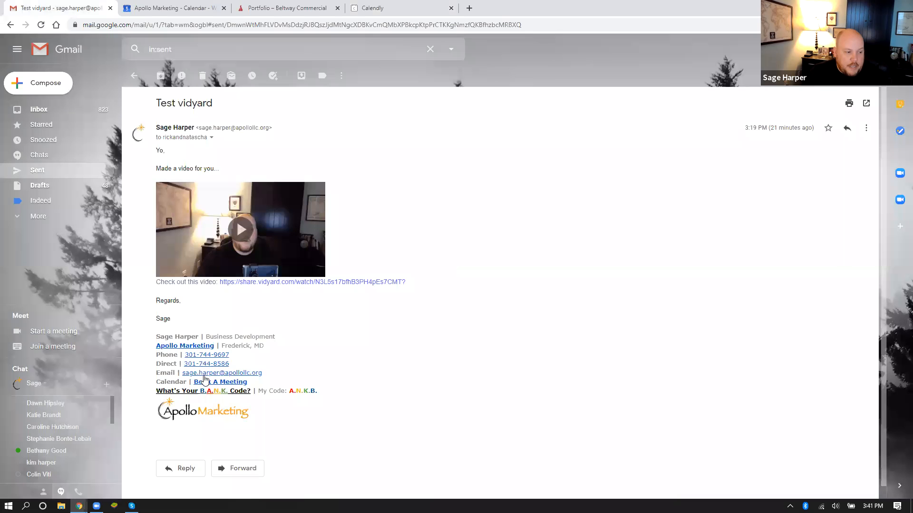
{"action": "left_click", "coordinate": [210, 383]}
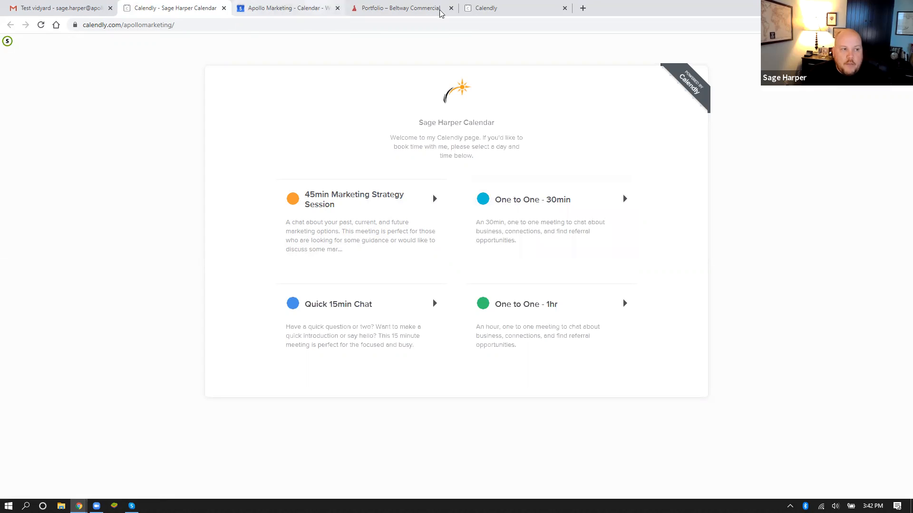
{"action": "left_click", "coordinate": [486, 8]}
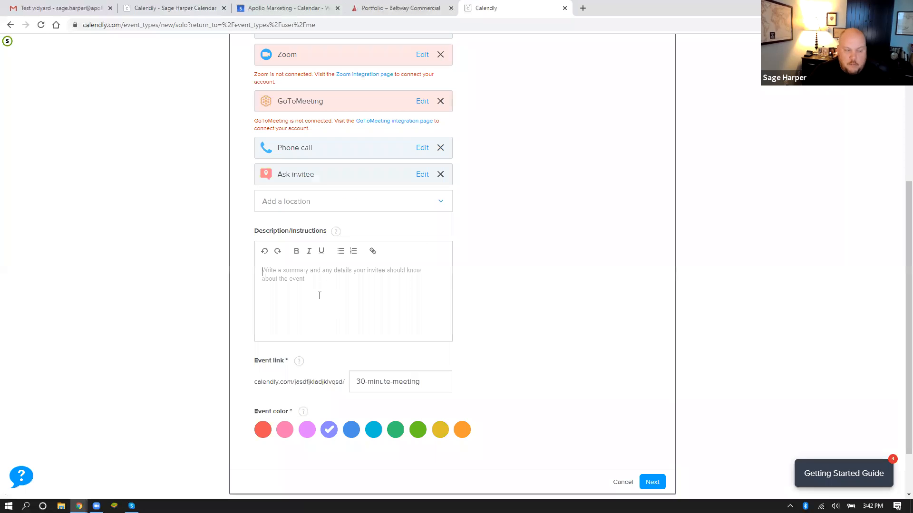
Step: Enter the description 'Chat about stuff.' and pick the teal event colour
{"action": "type", "text": "Chat about stuff."}
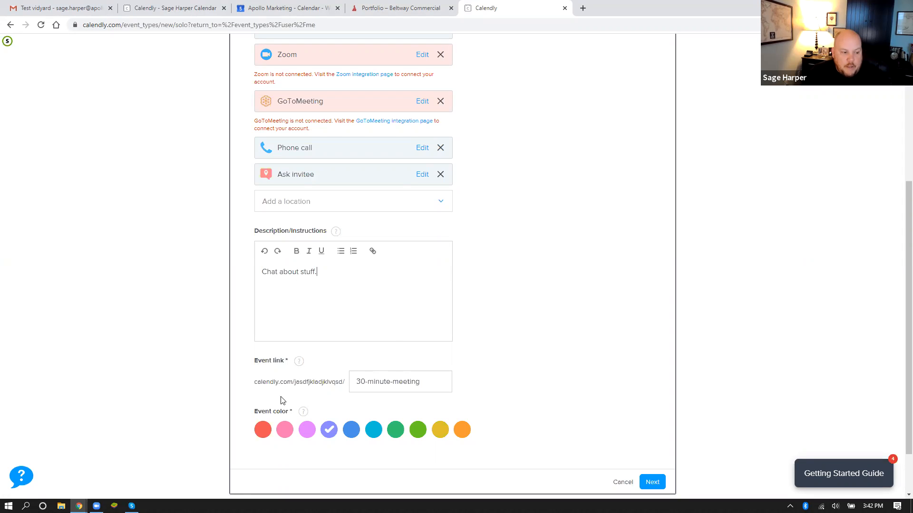
{"action": "left_click", "coordinate": [205, 13]}
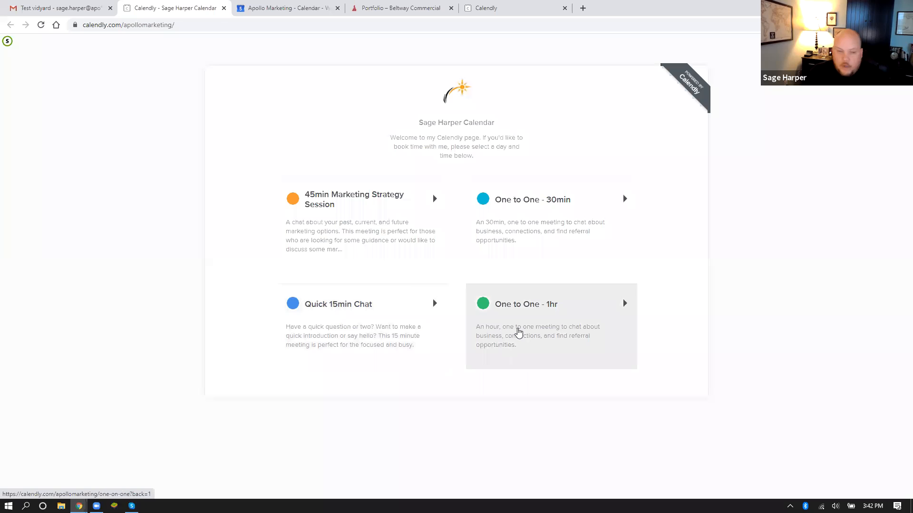
{"action": "left_click", "coordinate": [481, 9]}
{"action": "left_click", "coordinate": [429, 382]}
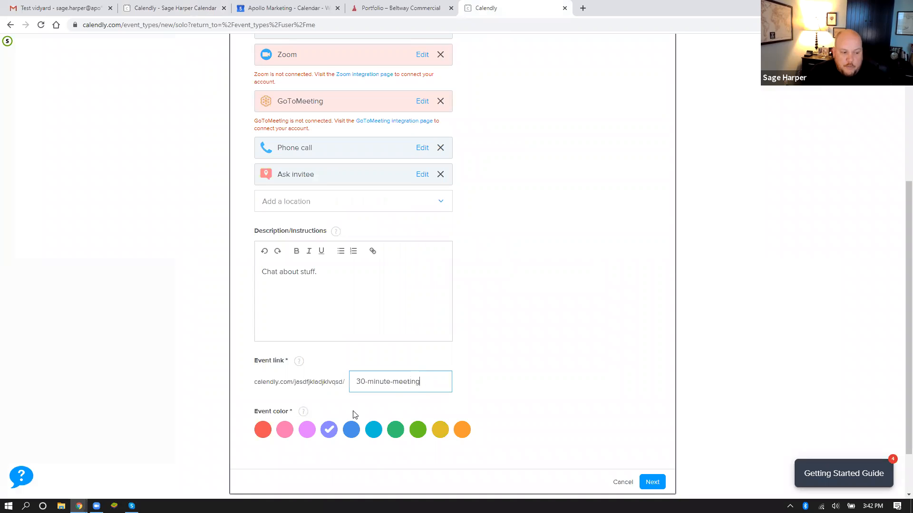
{"action": "left_click", "coordinate": [379, 431]}
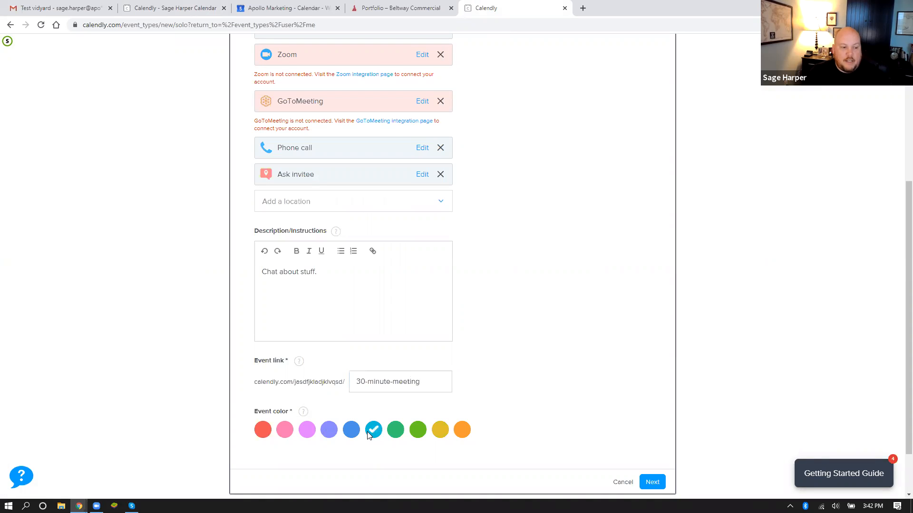
Step: Save the event details and limit the date range to 30 rolling days
{"action": "left_click", "coordinate": [652, 482]}
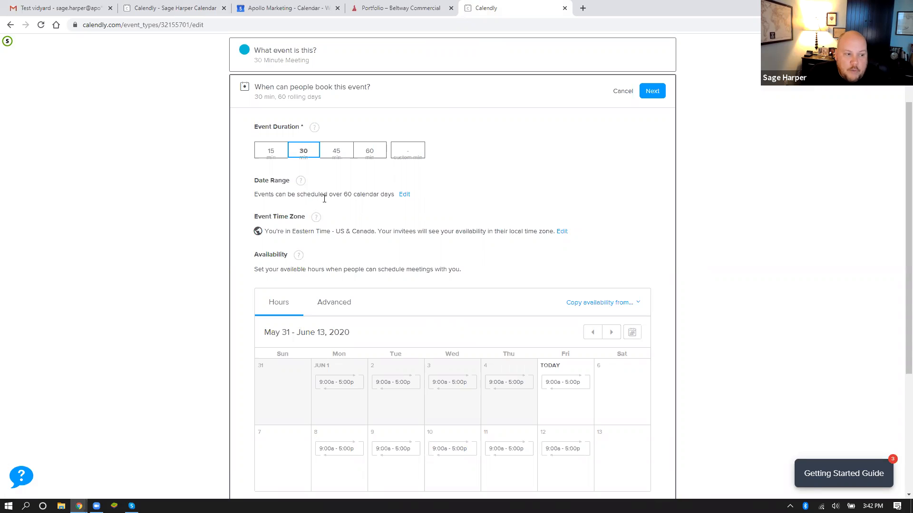
{"action": "left_click", "coordinate": [404, 194]}
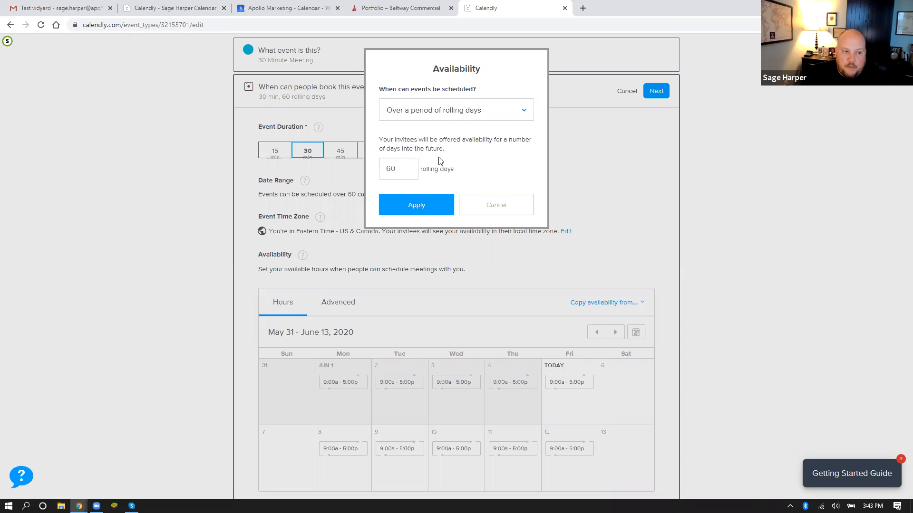
{"action": "left_click_drag", "start_coordinate": [414, 172], "coordinate": [387, 169]}
{"action": "type", "text": "30"}
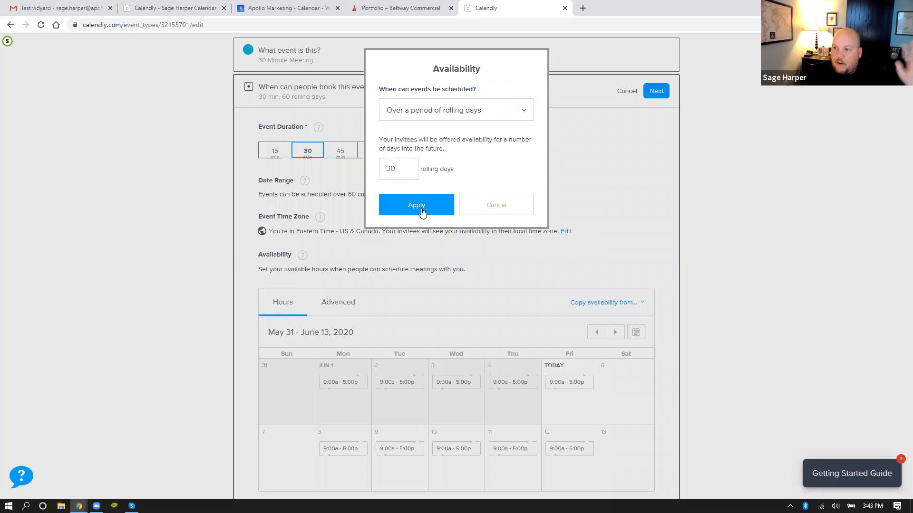
{"action": "left_click", "coordinate": [422, 212]}
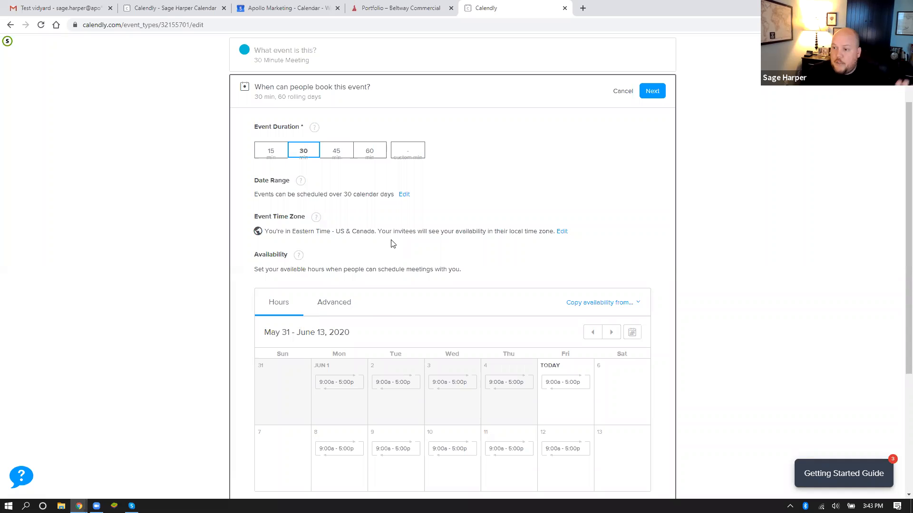
Step: Mark every Wednesday as unavailable, starting from June 3
{"action": "scroll", "coordinate": [393, 244], "scroll_direction": "down", "scroll_amount": 3}
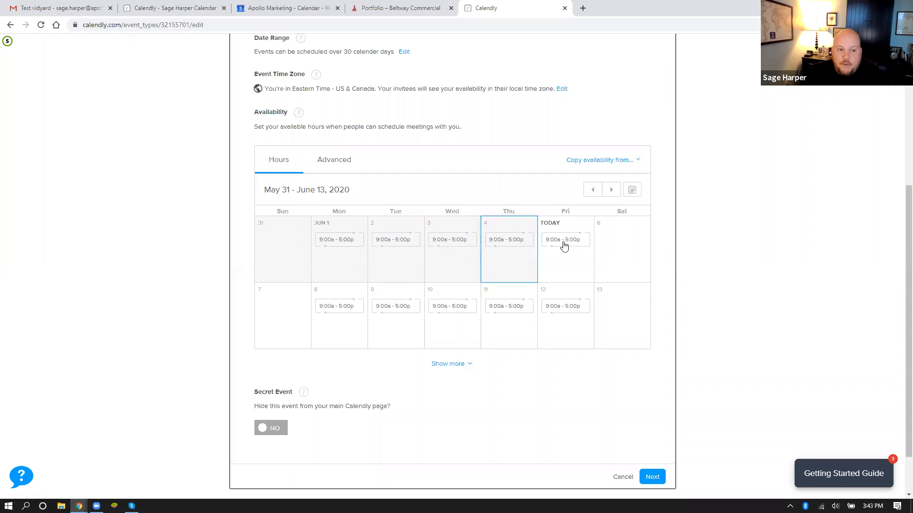
{"action": "left_click", "coordinate": [445, 248]}
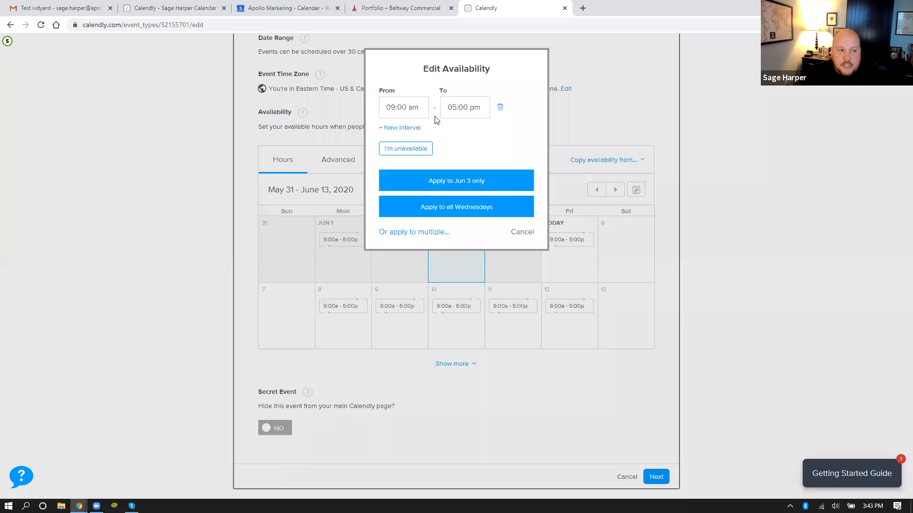
{"action": "left_click", "coordinate": [402, 151]}
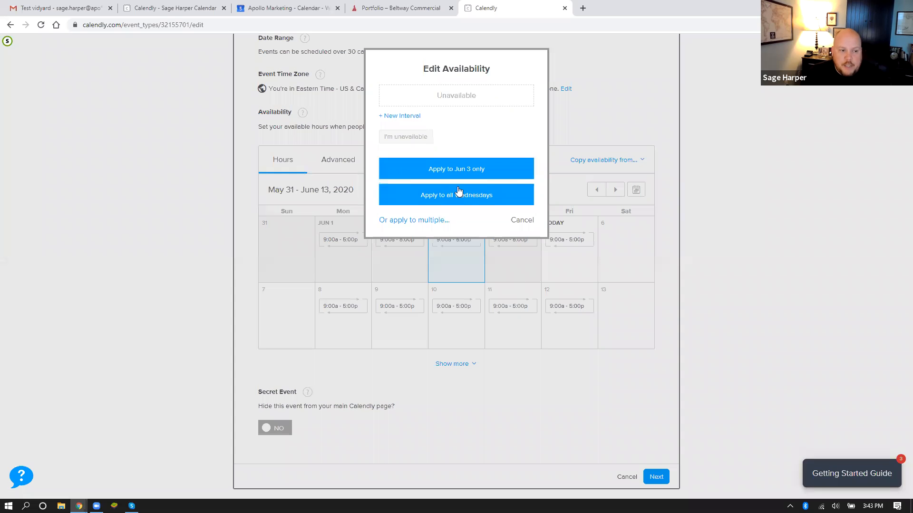
{"action": "left_click", "coordinate": [429, 196]}
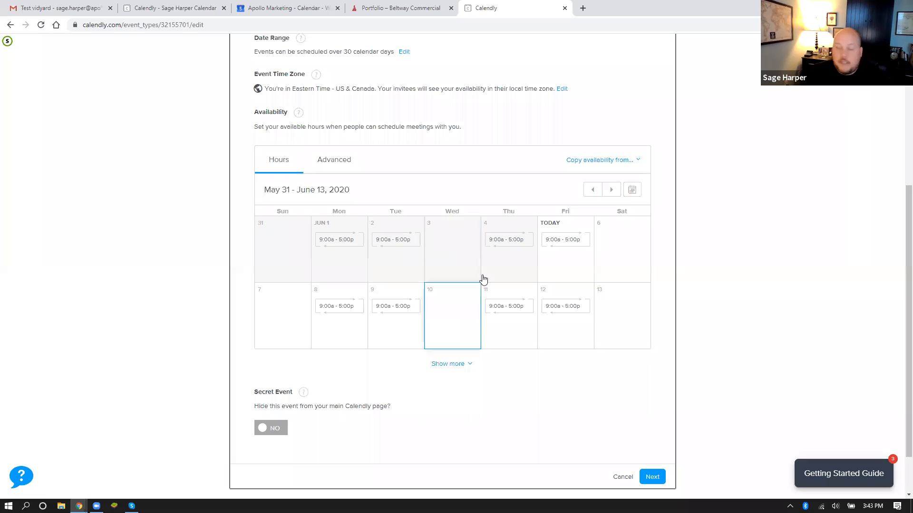
Step: Give every Tuesday split hours of 9:00a–12:00p and 3:00p–5:00p
{"action": "left_click", "coordinate": [388, 241]}
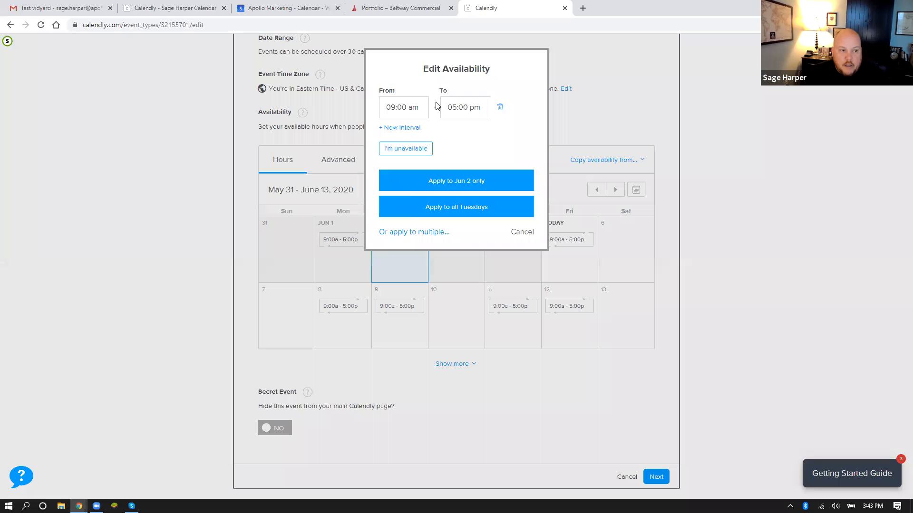
{"action": "left_click", "coordinate": [453, 112]}
{"action": "key", "text": "BackSpace"}
{"action": "key", "text": "BackSpace"}
{"action": "type", "text": "12"}
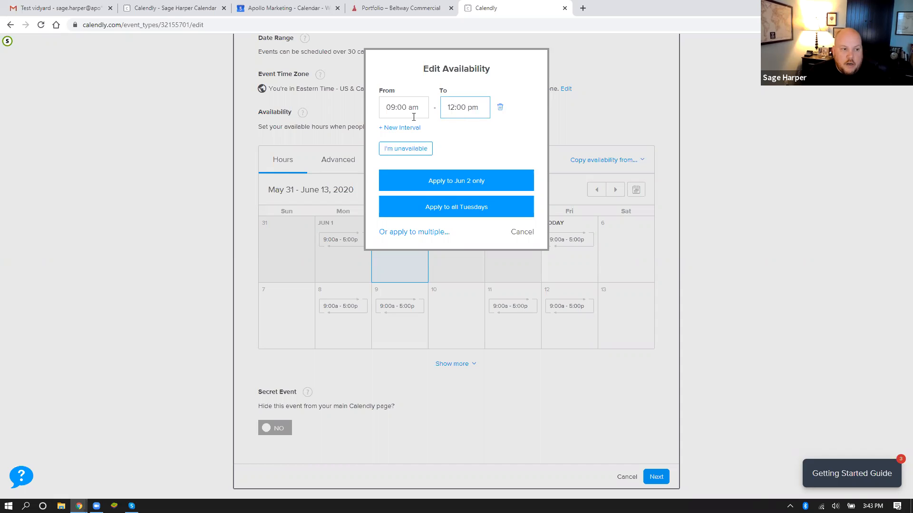
{"action": "left_click", "coordinate": [410, 127]}
{"action": "left_click", "coordinate": [400, 138]}
{"action": "type", "text": "3:0"}
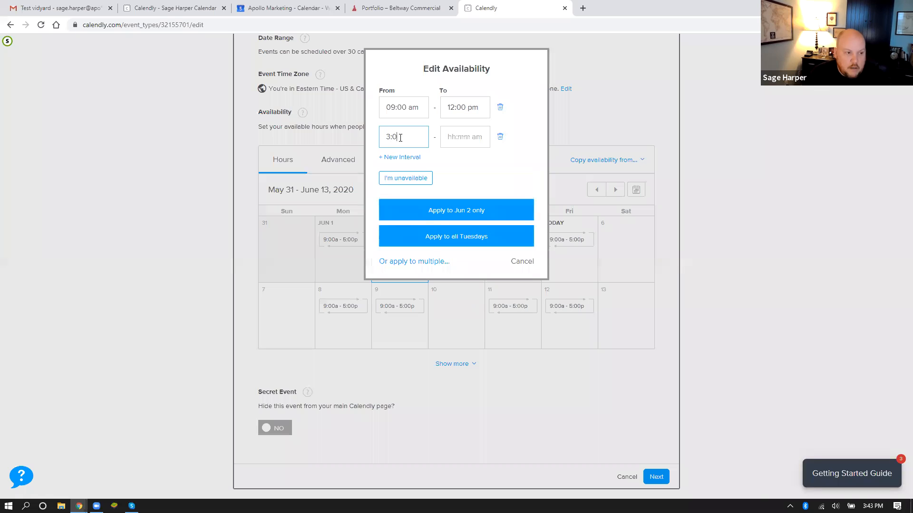
{"action": "type", "text": "0 pm"}
{"action": "key", "text": "Tab"}
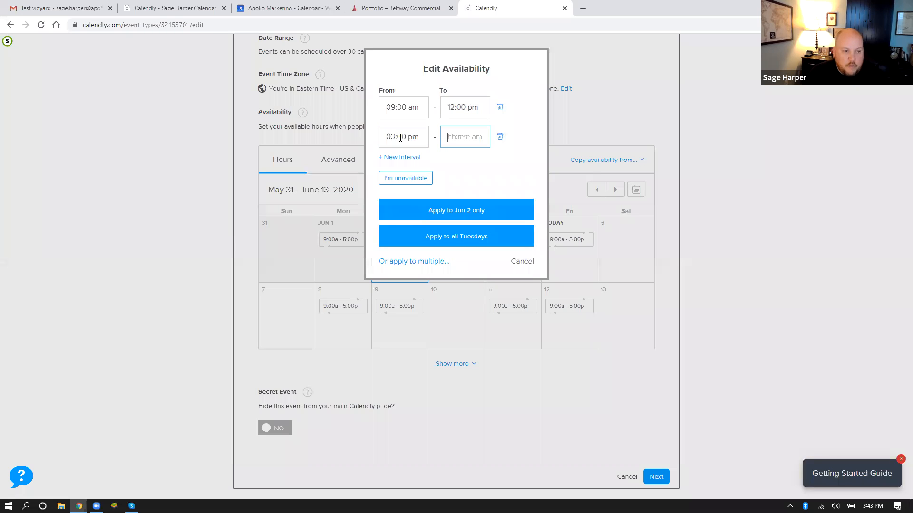
{"action": "type", "text": "5:00pm"}
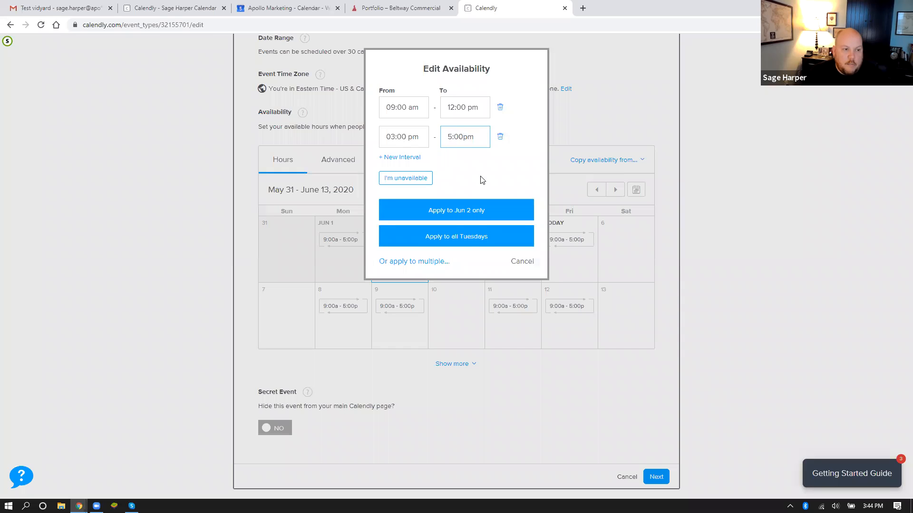
{"action": "left_click", "coordinate": [480, 177]}
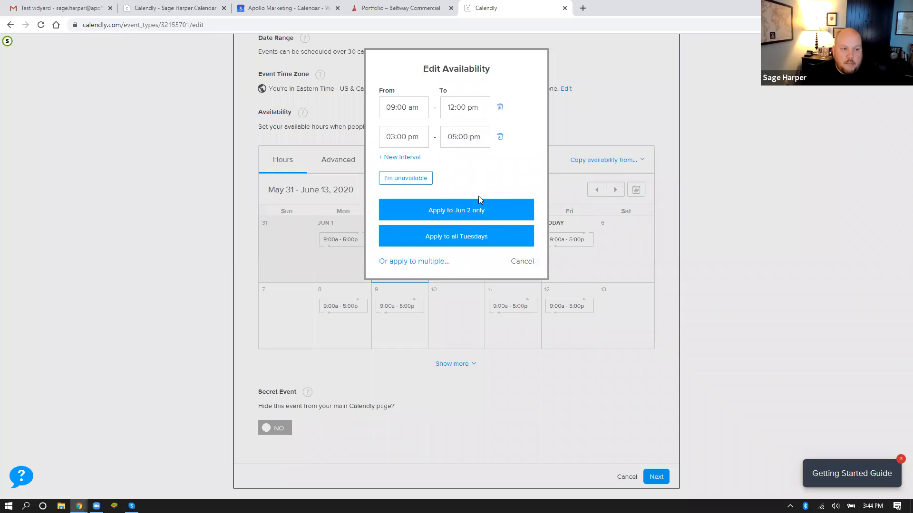
{"action": "left_click", "coordinate": [452, 240]}
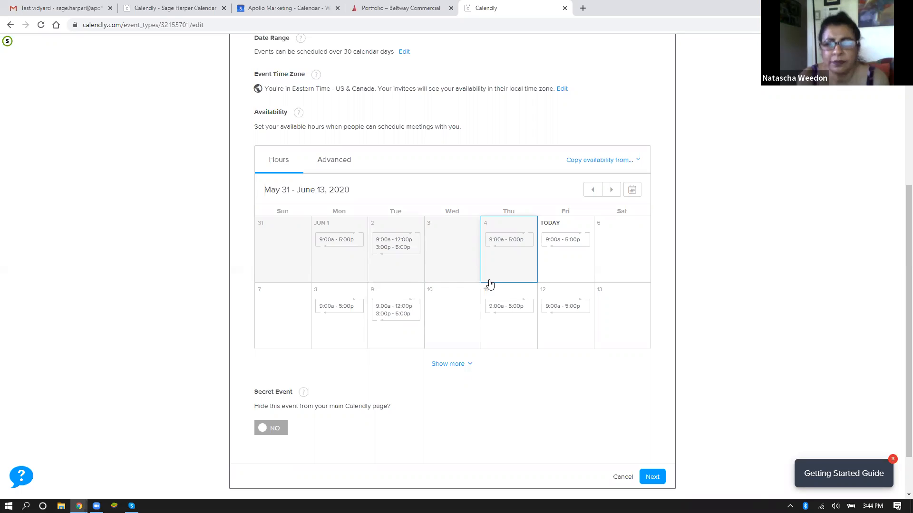
Step: Open the Advanced settings and keep 30-minute start time increments
{"action": "left_click", "coordinate": [335, 162]}
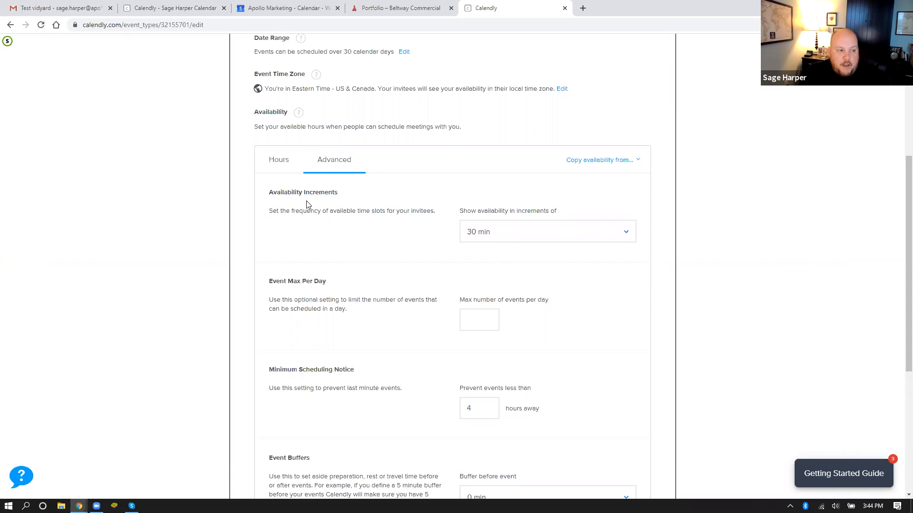
{"action": "scroll", "coordinate": [326, 233], "scroll_direction": "down", "scroll_amount": 2}
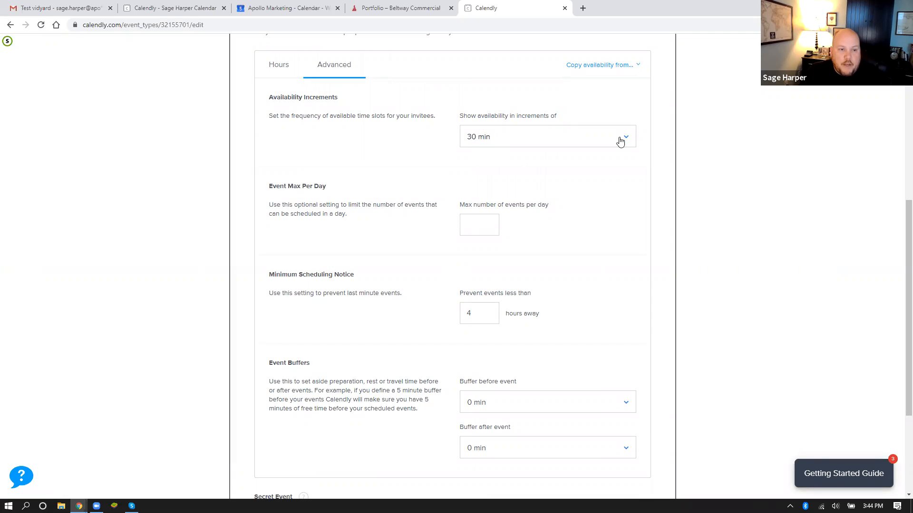
{"action": "left_click", "coordinate": [622, 138]}
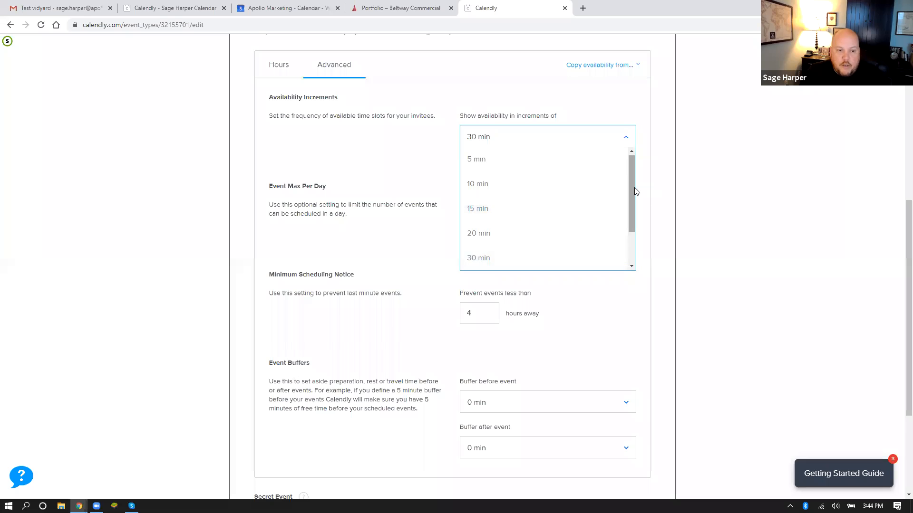
{"action": "scroll", "coordinate": [635, 221], "scroll_direction": "down", "scroll_amount": 2}
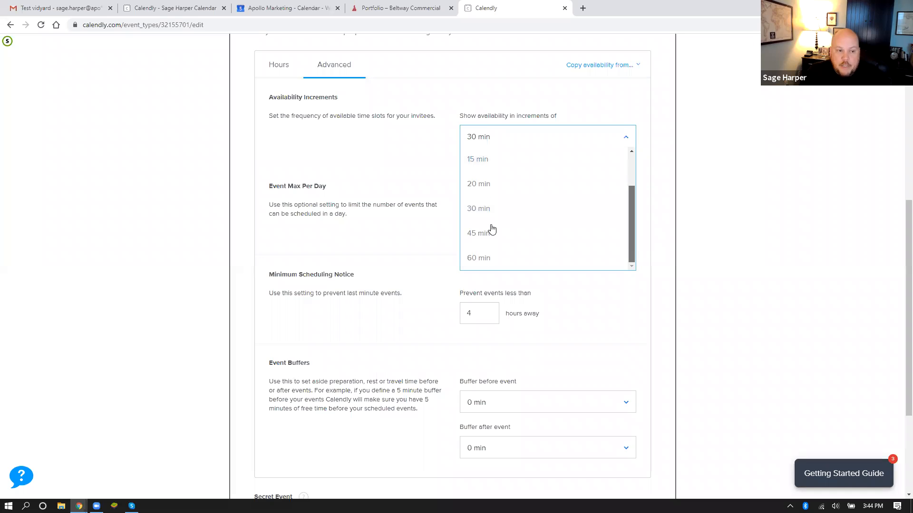
{"action": "left_click", "coordinate": [362, 164]}
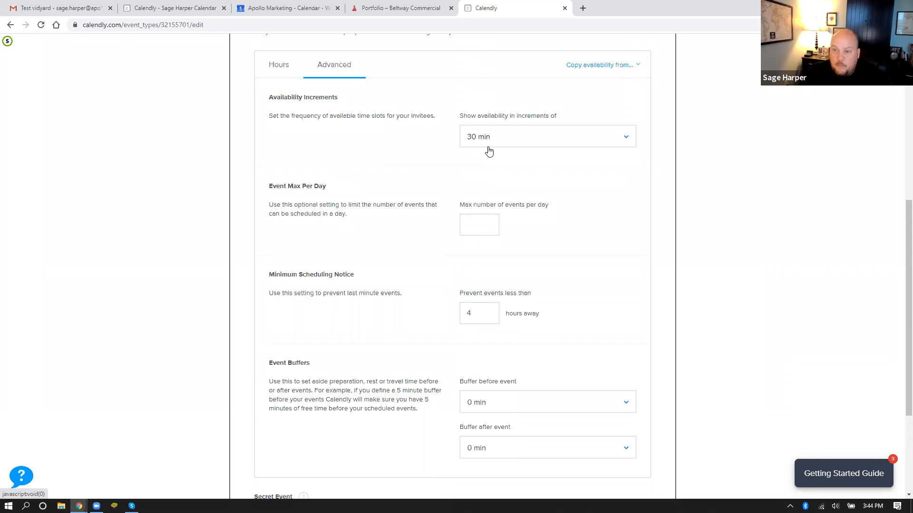
Step: Cap bookings at 4 per day and require 12 hours' minimum scheduling notice
{"action": "left_click", "coordinate": [477, 224]}
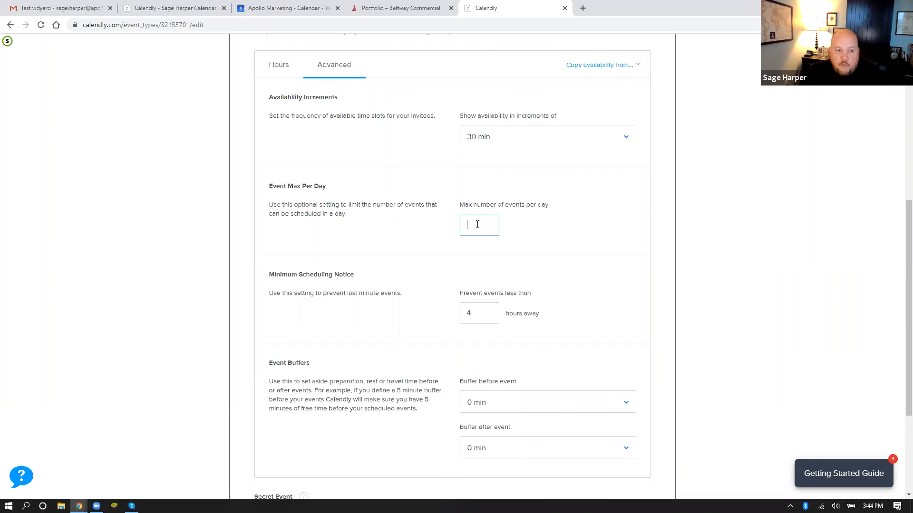
{"action": "type", "text": "4"}
{"action": "left_click", "coordinate": [554, 224]}
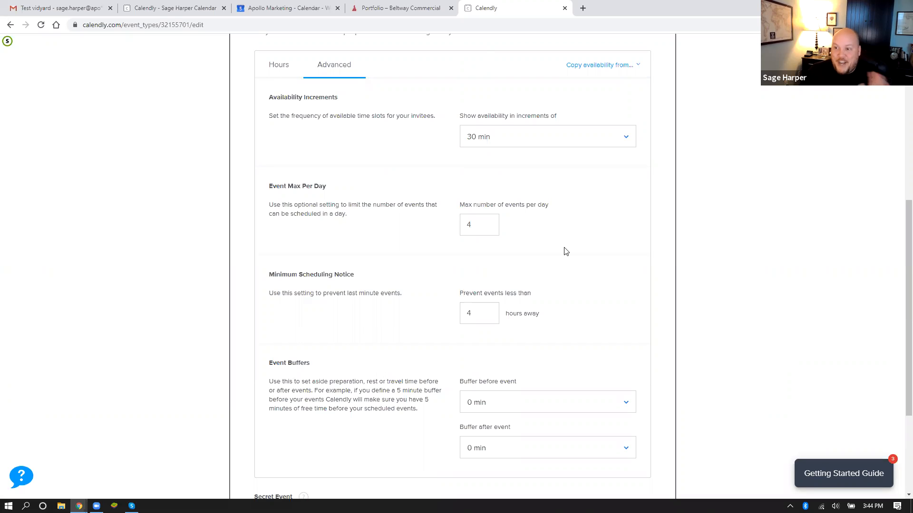
{"action": "scroll", "coordinate": [565, 251], "scroll_direction": "down", "scroll_amount": 1}
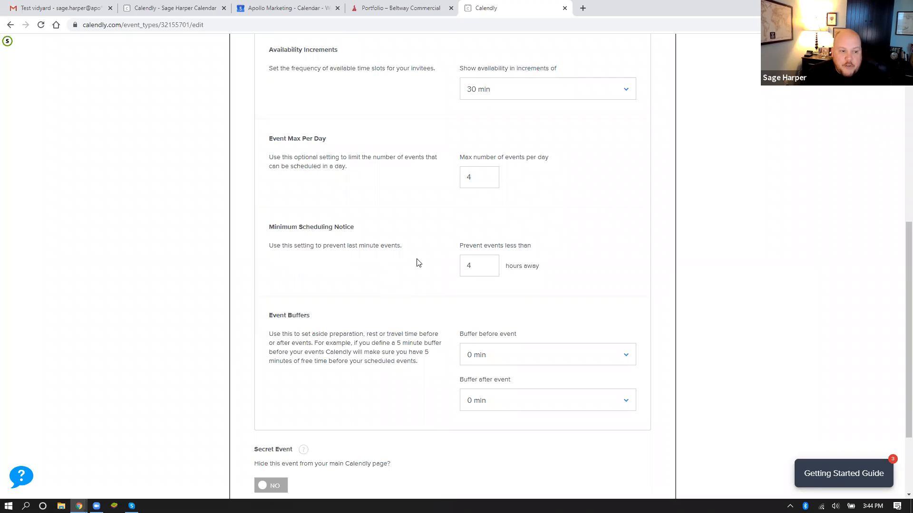
{"action": "left_click_drag", "start_coordinate": [488, 267], "coordinate": [461, 268]}
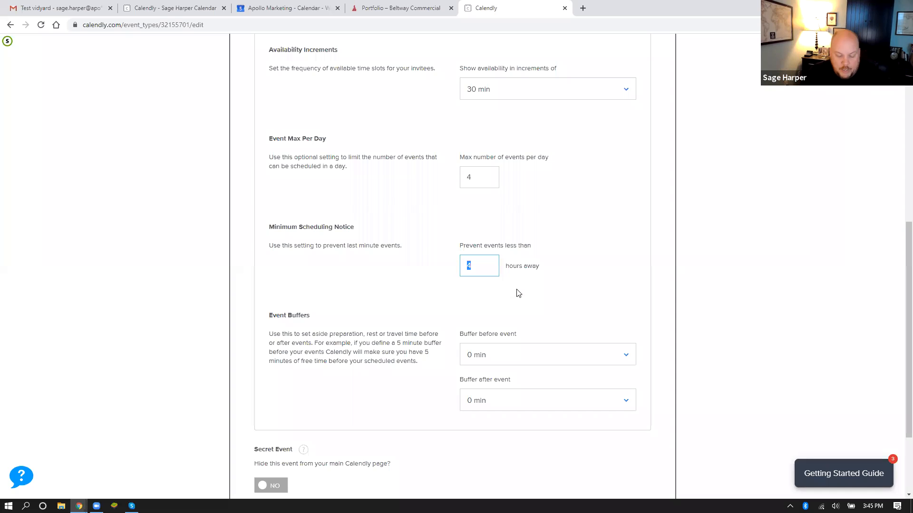
{"action": "type", "text": "12"}
{"action": "left_click", "coordinate": [533, 295]}
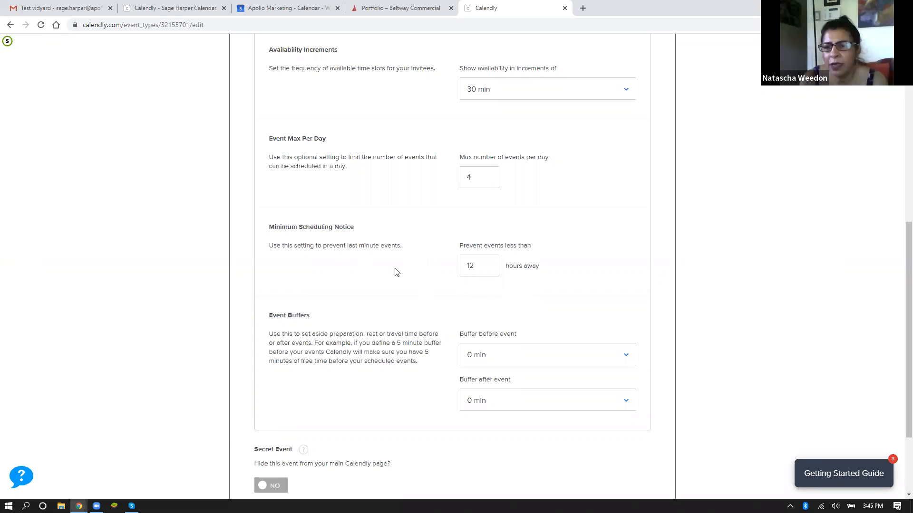
{"action": "scroll", "coordinate": [395, 271], "scroll_direction": "down", "scroll_amount": 2}
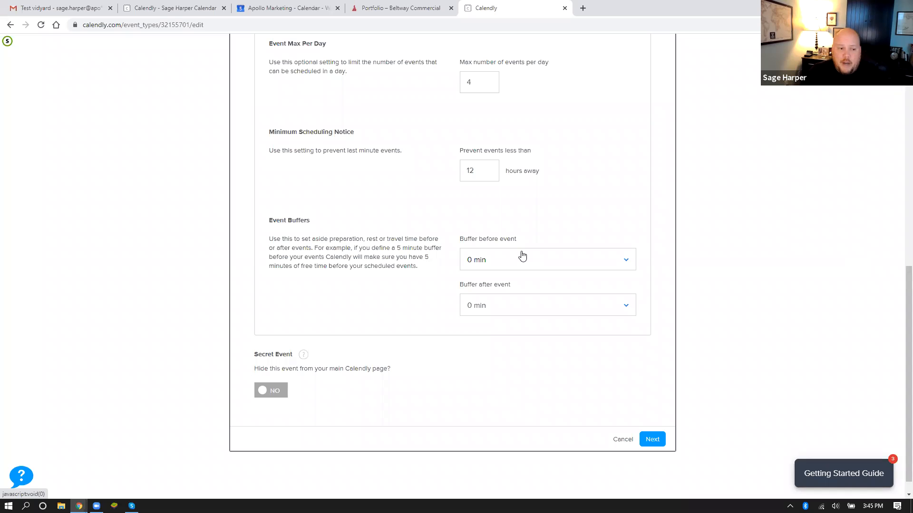
Step: Add 30-minute buffers before and after the event, then save the scheduling settings
{"action": "left_click", "coordinate": [494, 265]}
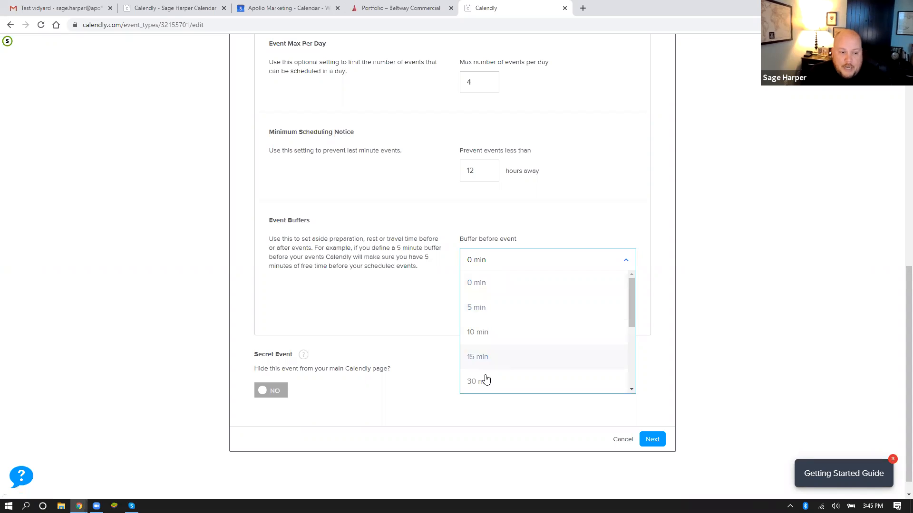
{"action": "left_click", "coordinate": [484, 379]}
{"action": "left_click", "coordinate": [481, 309]}
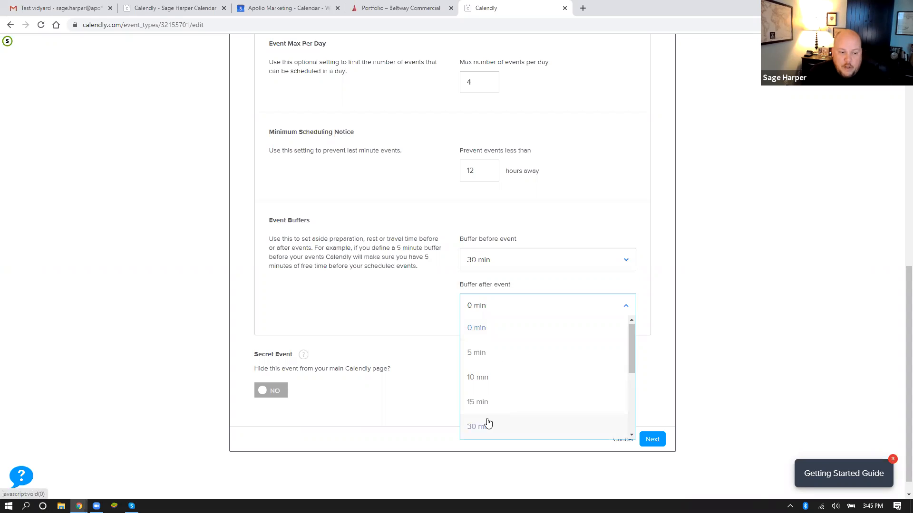
{"action": "left_click", "coordinate": [487, 424]}
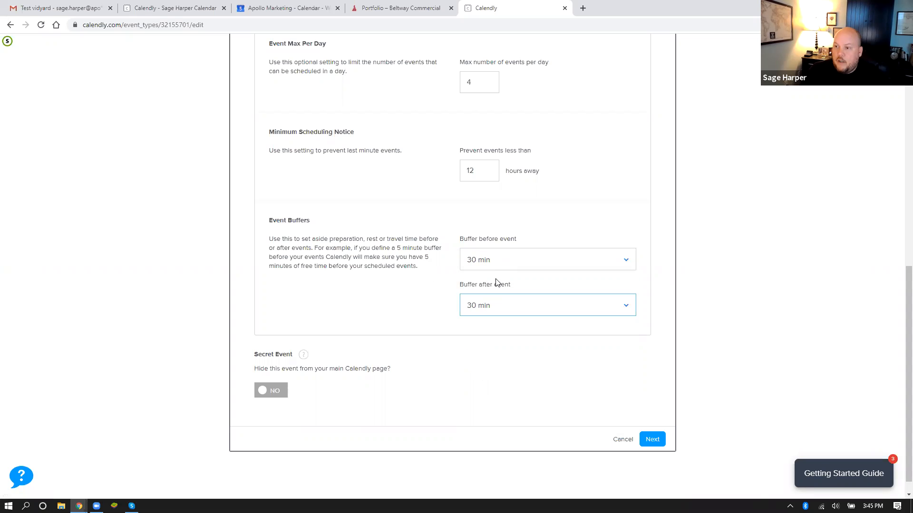
{"action": "left_click", "coordinate": [300, 5]}
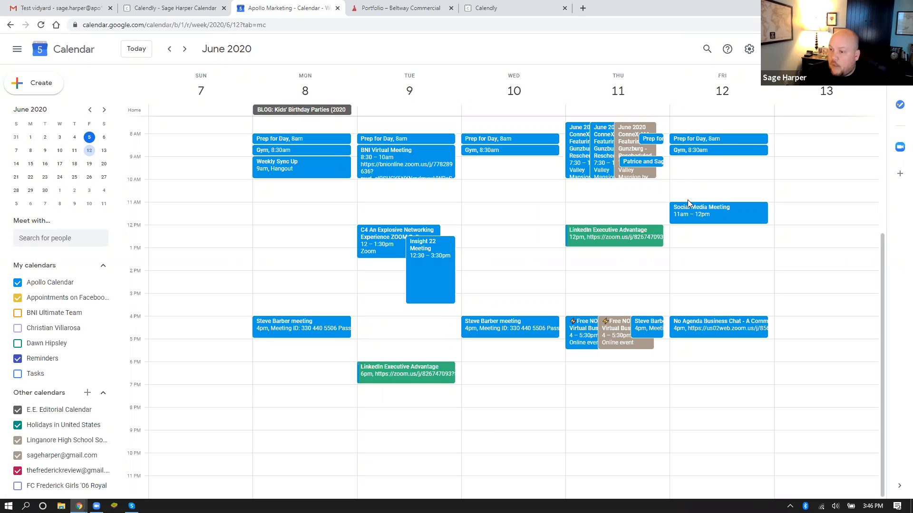
{"action": "left_click", "coordinate": [512, 9]}
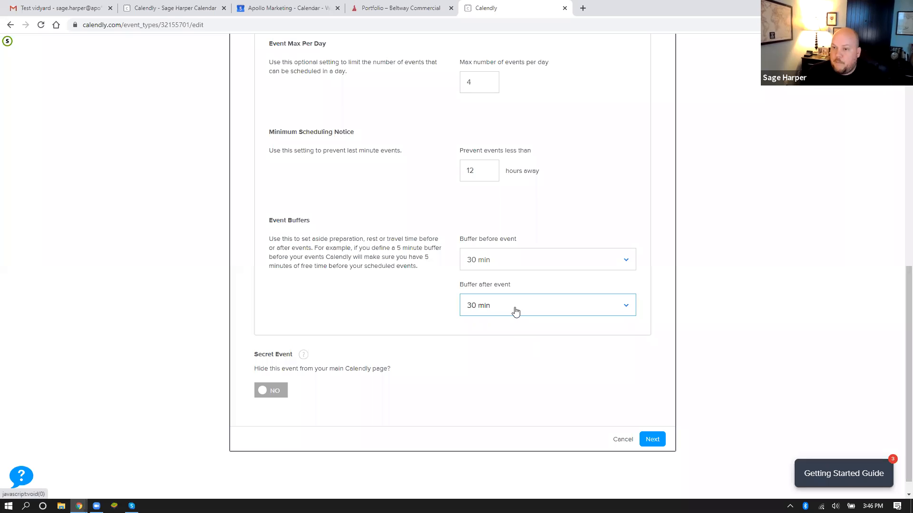
{"action": "left_click", "coordinate": [660, 439]}
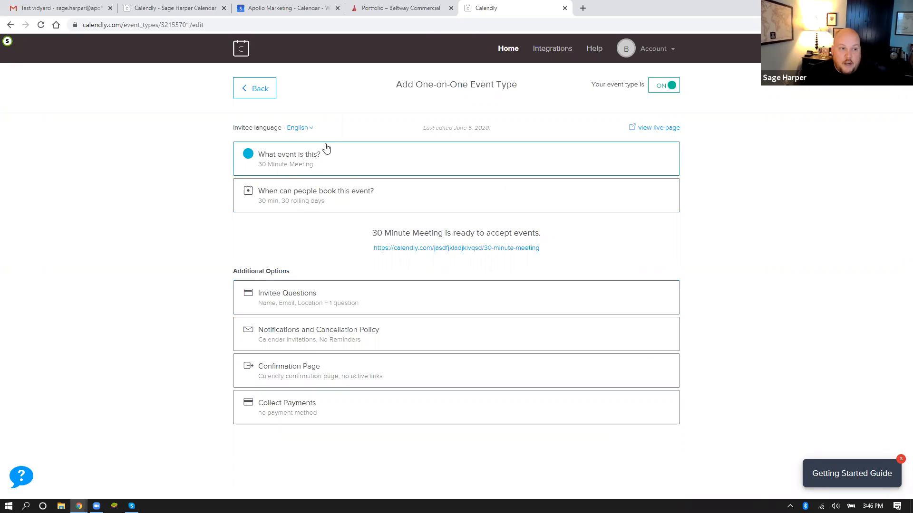
Step: Copy the 30 Minute Meeting link from Event Types and open its June 2020 booking page
{"action": "left_click", "coordinate": [259, 91]}
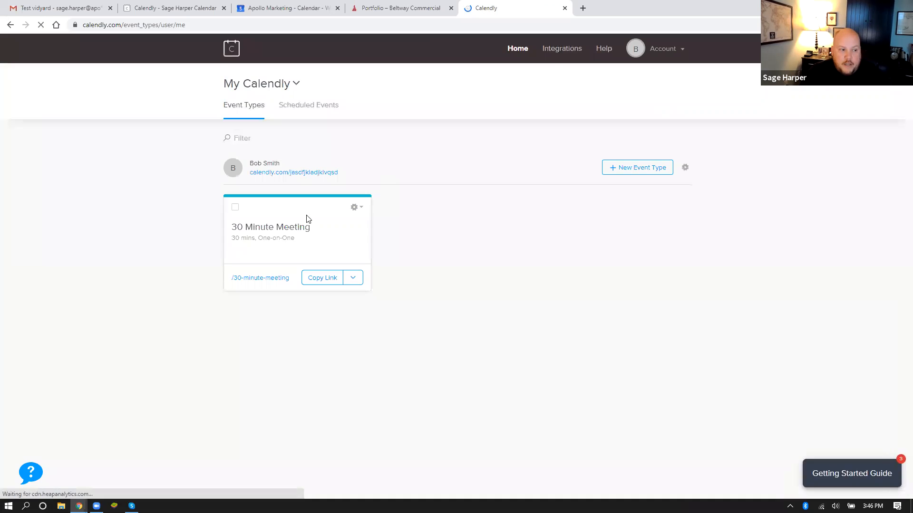
{"action": "left_click", "coordinate": [317, 281]}
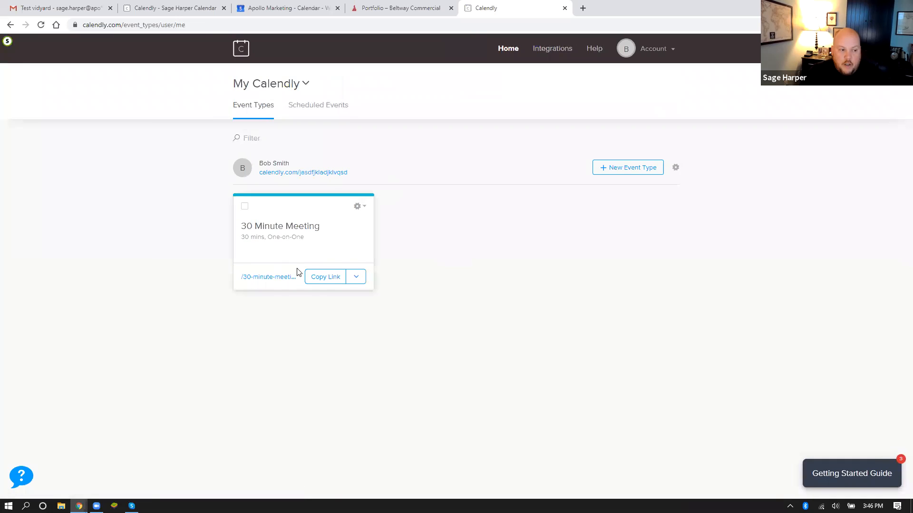
{"action": "left_click", "coordinate": [256, 279]}
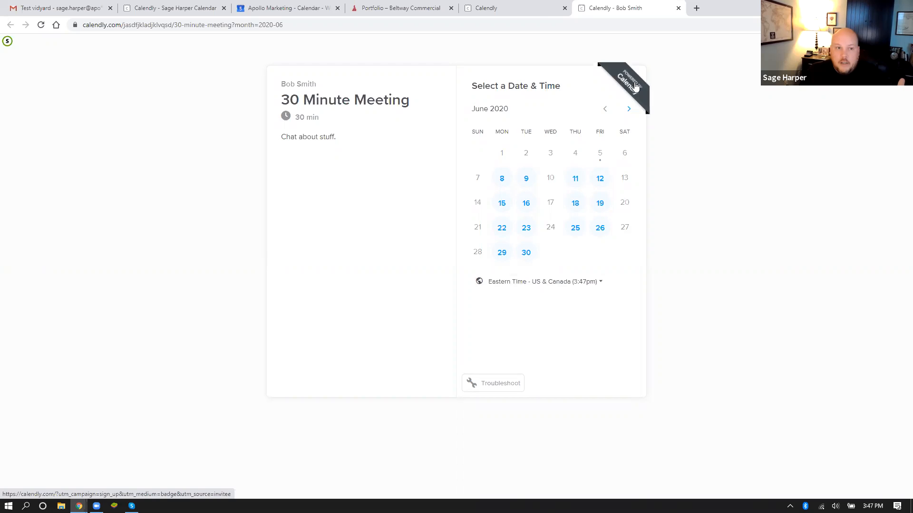
Step: Return from the booking page tabs to Event Types and open the 30 Minute Meeting gear menu
{"action": "left_click", "coordinate": [184, 8]}
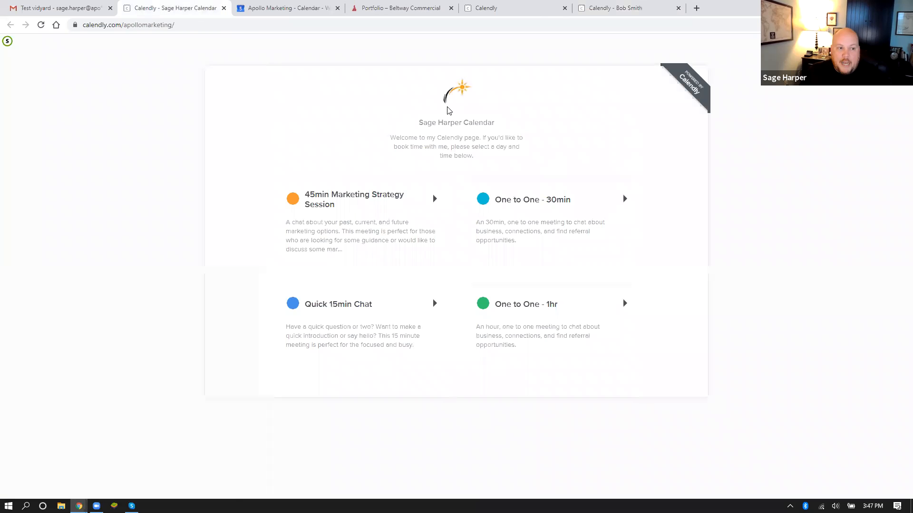
{"action": "left_click", "coordinate": [628, 8]}
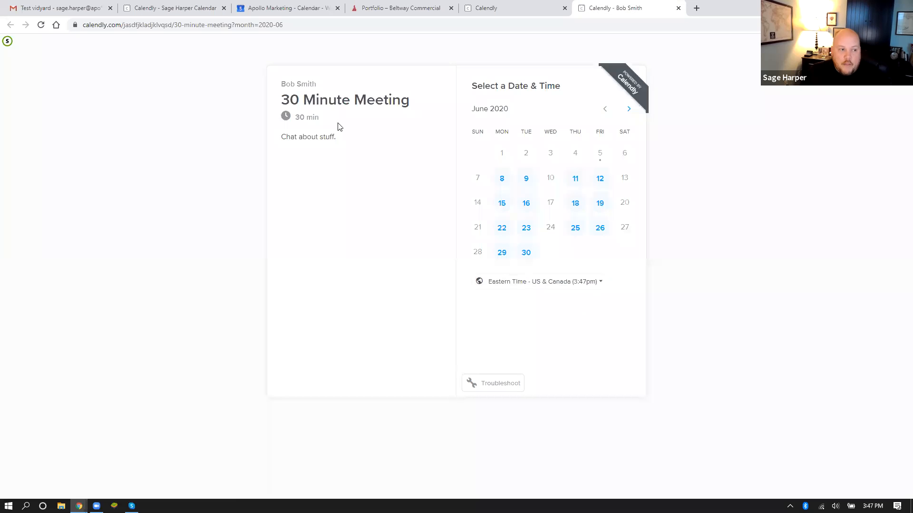
{"action": "left_click", "coordinate": [486, 6]}
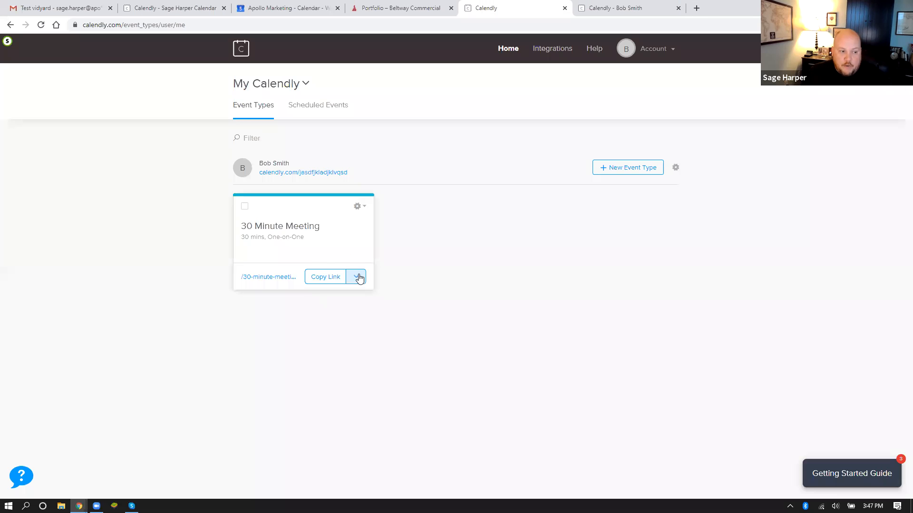
{"action": "left_click", "coordinate": [357, 206]}
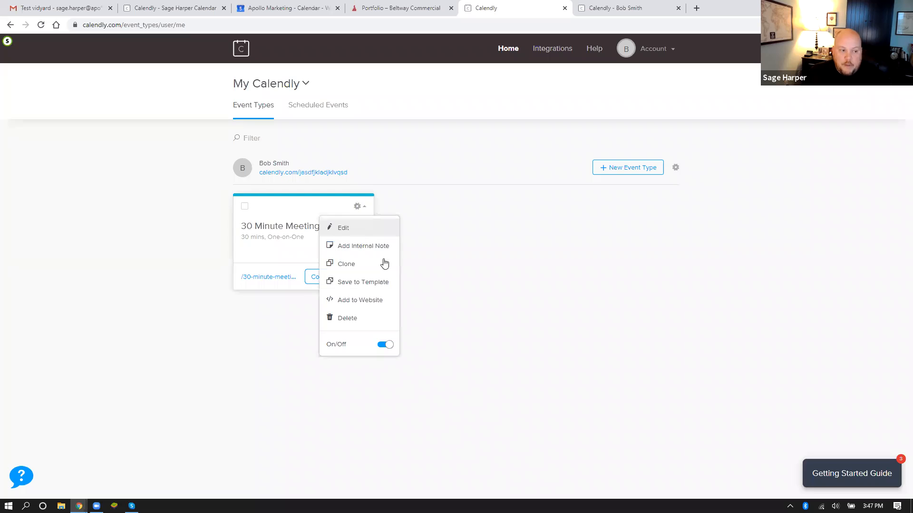
{"action": "left_click", "coordinate": [332, 231]}
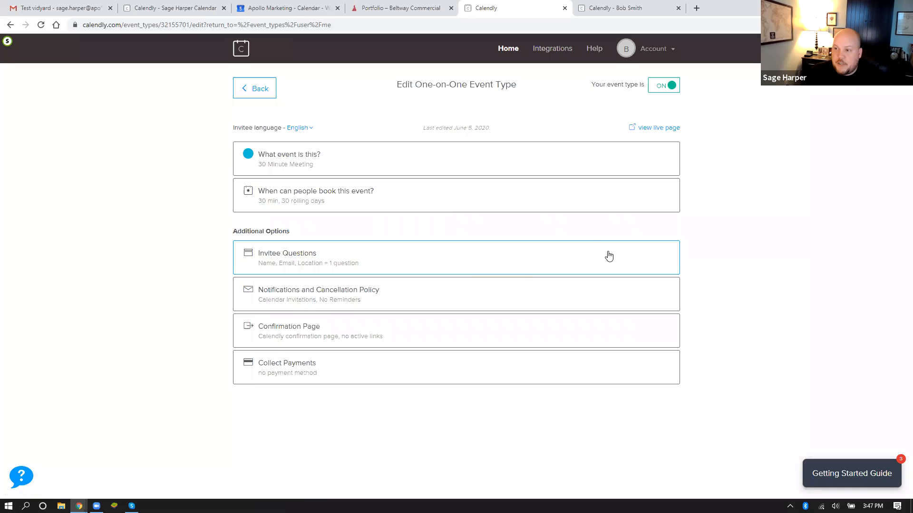
{"action": "left_click", "coordinate": [296, 298]}
{"action": "scroll", "coordinate": [413, 422], "scroll_direction": "down", "scroll_amount": 2}
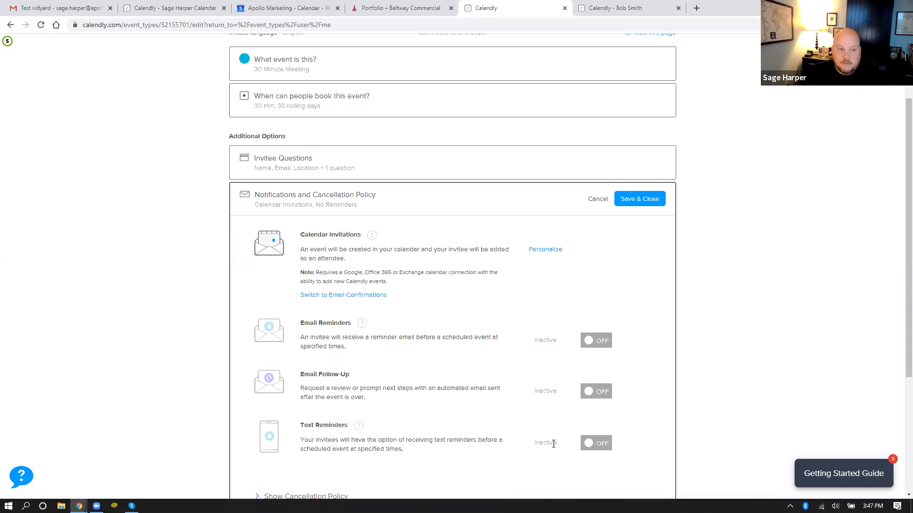
{"action": "scroll", "coordinate": [582, 445], "scroll_direction": "up", "scroll_amount": 2}
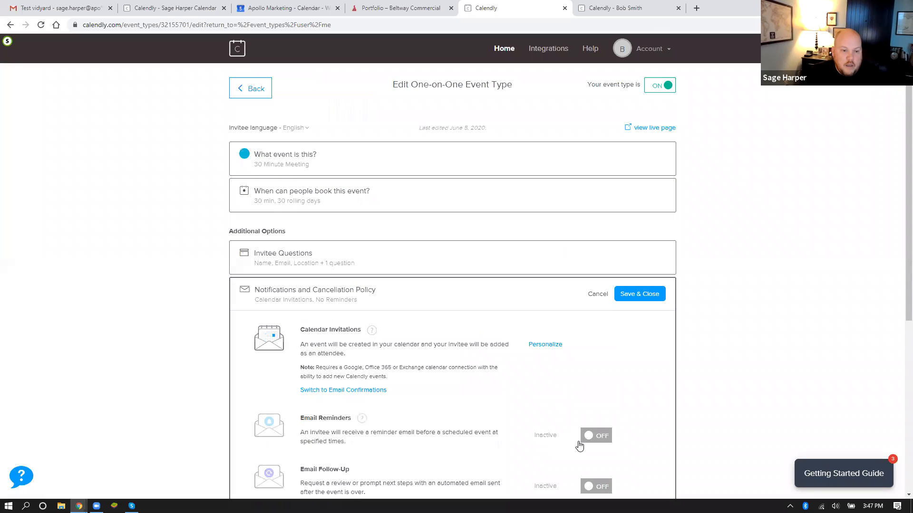
{"action": "left_click", "coordinate": [295, 292]}
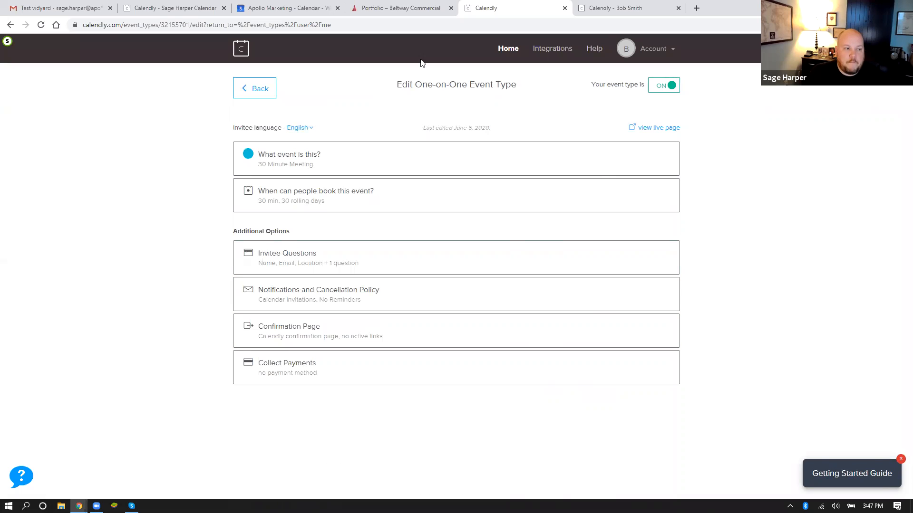
{"action": "left_click", "coordinate": [248, 89]}
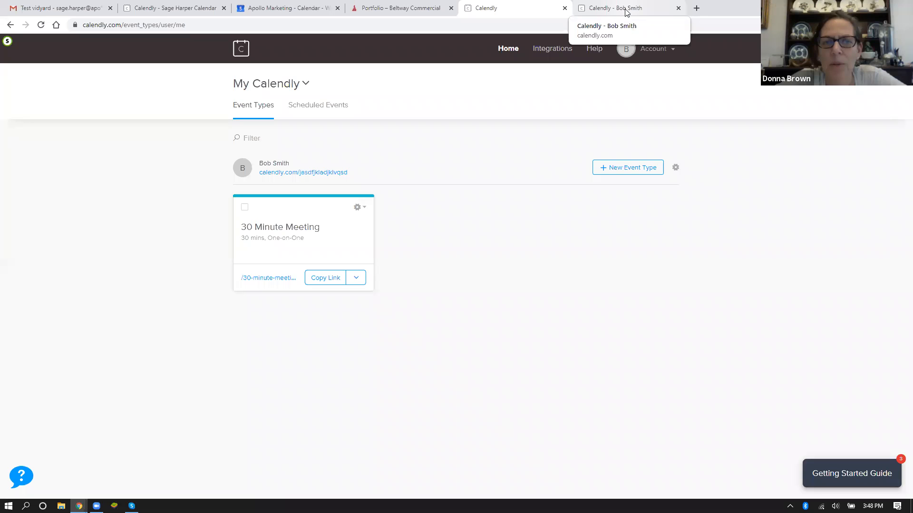
Step: Close the booking page tab and open the 30 Minute Meeting's edit page via its gear menu
{"action": "left_click", "coordinate": [678, 8]}
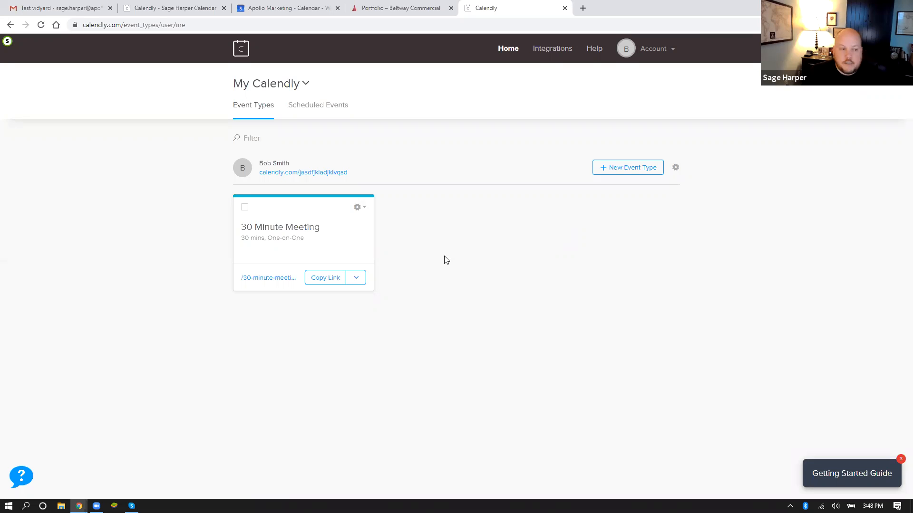
{"action": "left_click", "coordinate": [265, 277]}
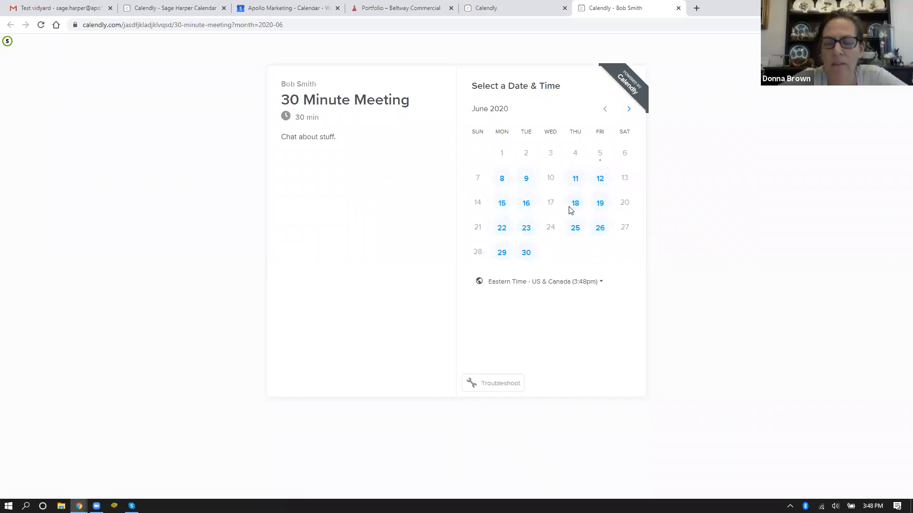
{"action": "left_click", "coordinate": [678, 8]}
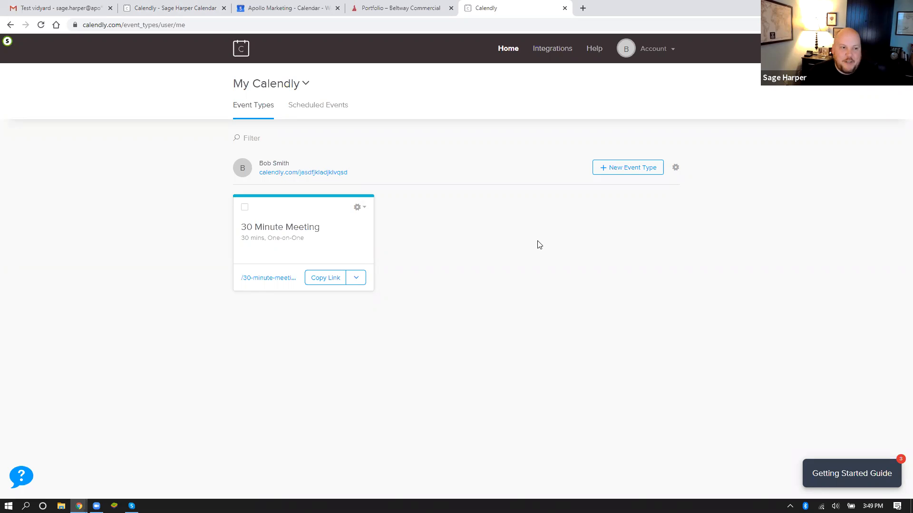
{"action": "left_click", "coordinate": [283, 11]}
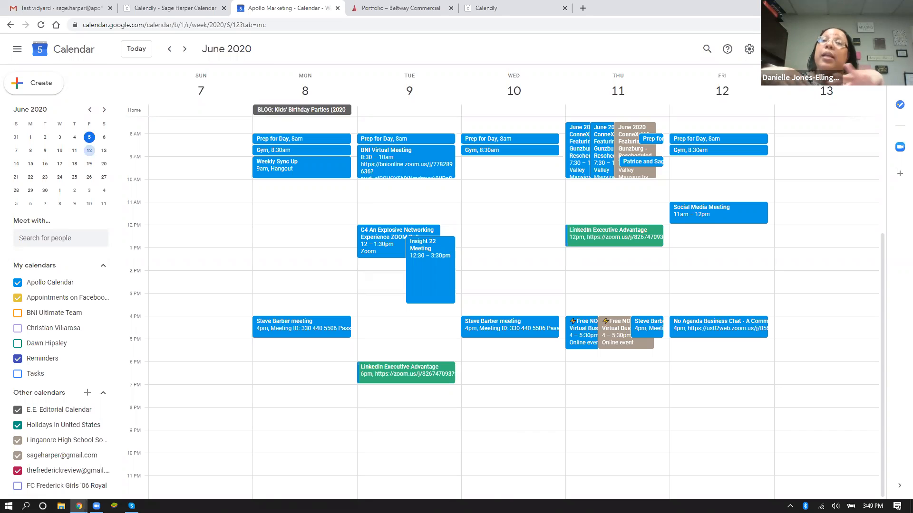
{"action": "left_click", "coordinate": [494, 8]}
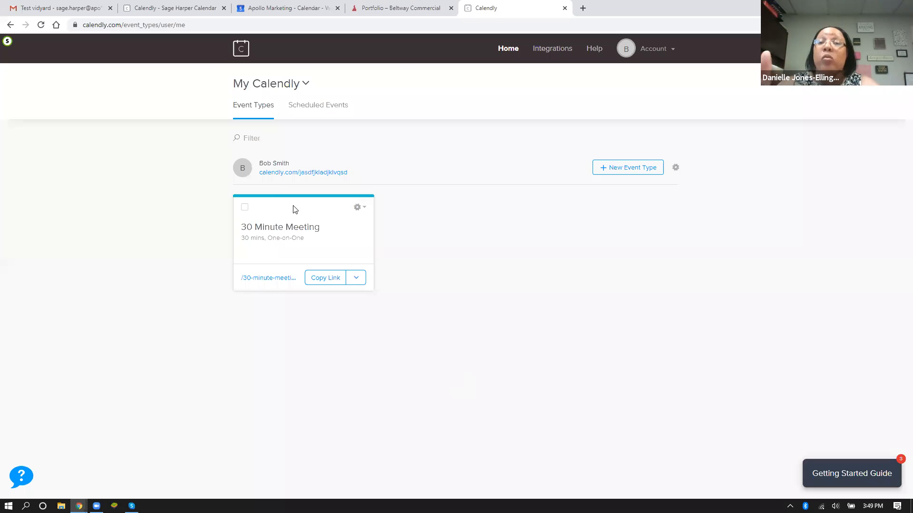
{"action": "left_click", "coordinate": [270, 281]}
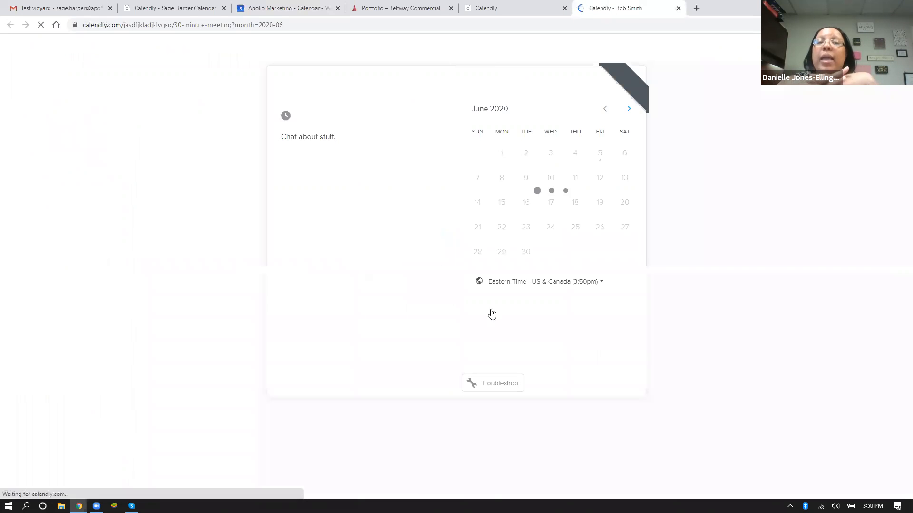
{"action": "left_click", "coordinate": [678, 8]}
{"action": "left_click", "coordinate": [357, 207]}
{"action": "left_click", "coordinate": [346, 229]}
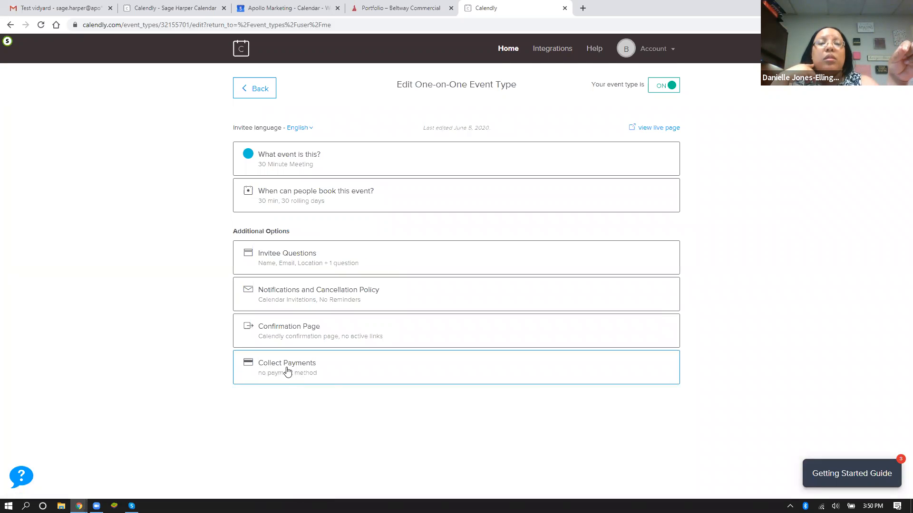
{"action": "left_click", "coordinate": [338, 368]}
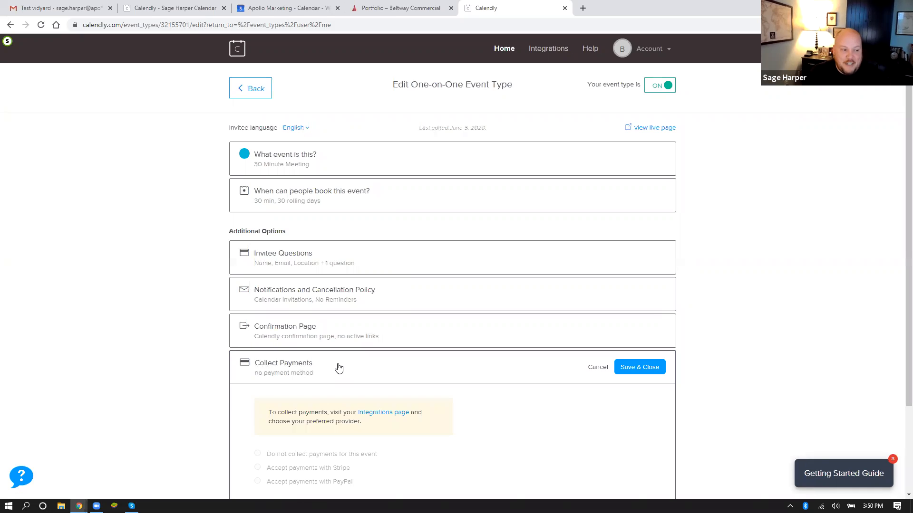
{"action": "scroll", "coordinate": [553, 410], "scroll_direction": "down", "scroll_amount": 3}
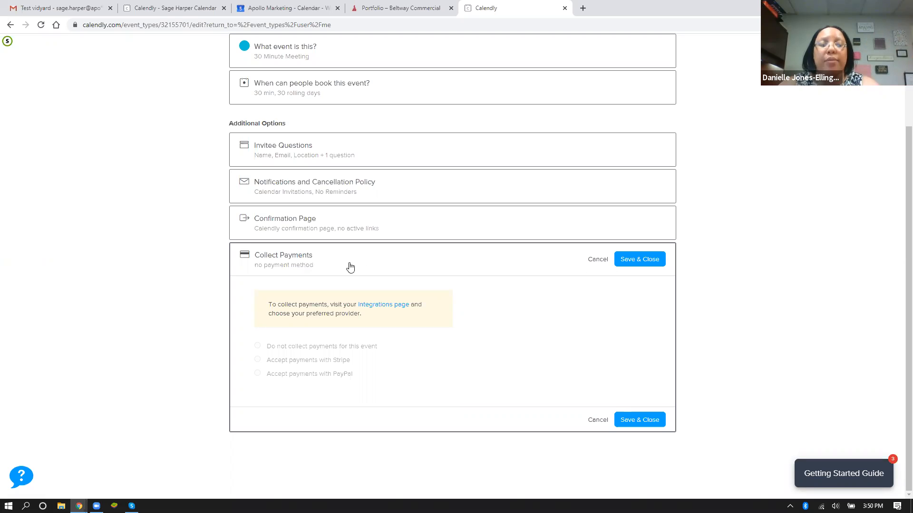
{"action": "left_click", "coordinate": [320, 265]}
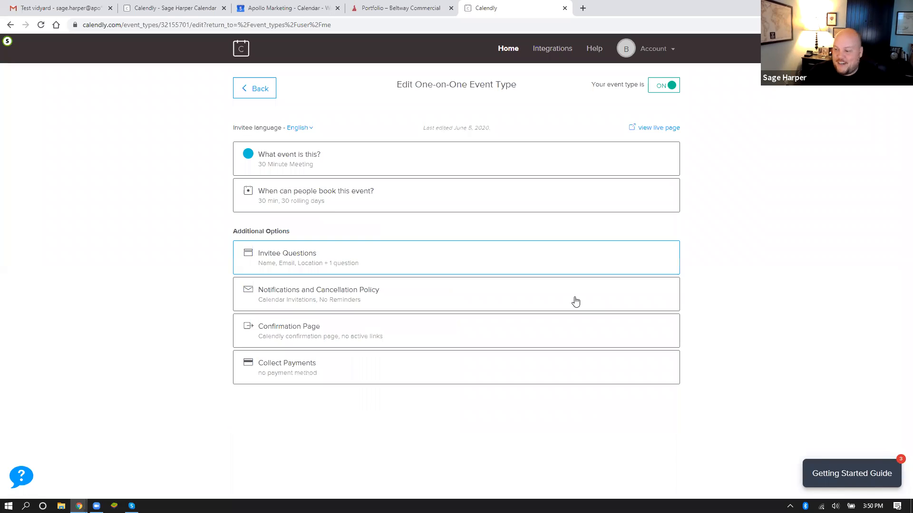